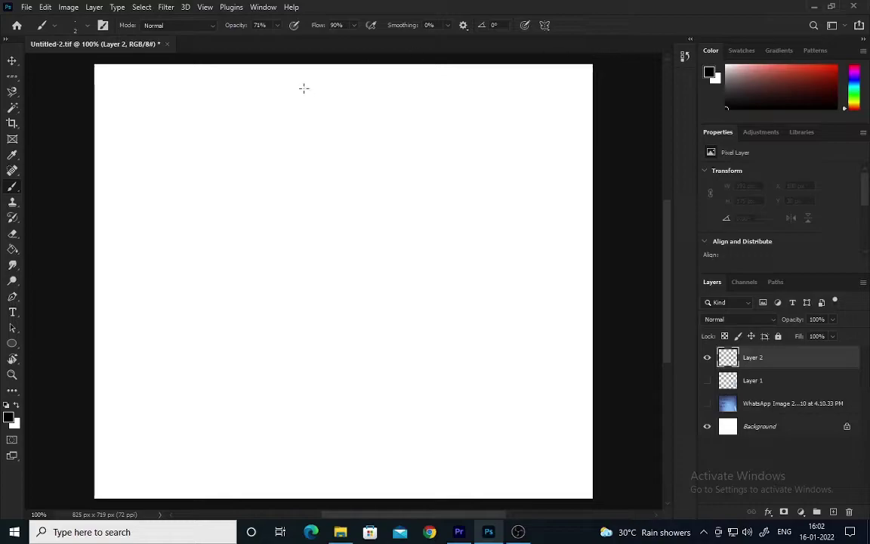
# Sketch the dragon's horn, head, neck and body curve in black, undoing stray strokes
pyautogui.moveTo(304, 88)
pyautogui.mouseDown()
pyautogui.moveTo(295, 89)
pyautogui.moveTo(304, 118)
pyautogui.mouseUp()
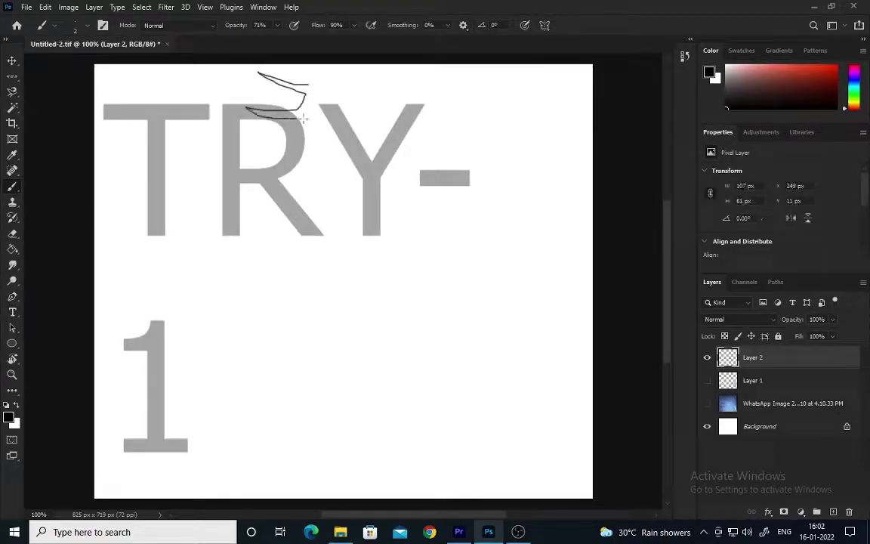
pyautogui.moveTo(309, 84)
pyautogui.mouseDown()
pyautogui.moveTo(369, 109)
pyautogui.moveTo(318, 159)
pyautogui.mouseUp()
pyautogui.moveTo(284, 119); pyautogui.dragTo(386, 275)
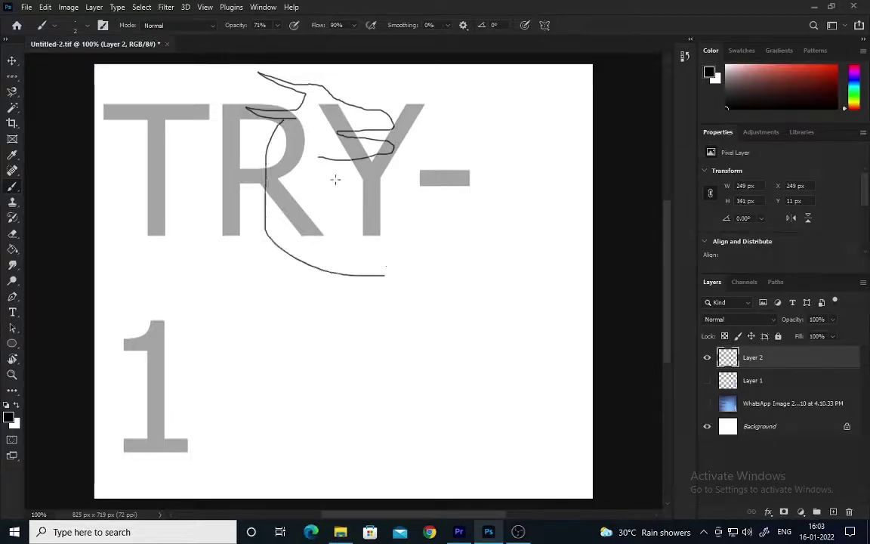
pyautogui.hotkey('ctrl', 'z')
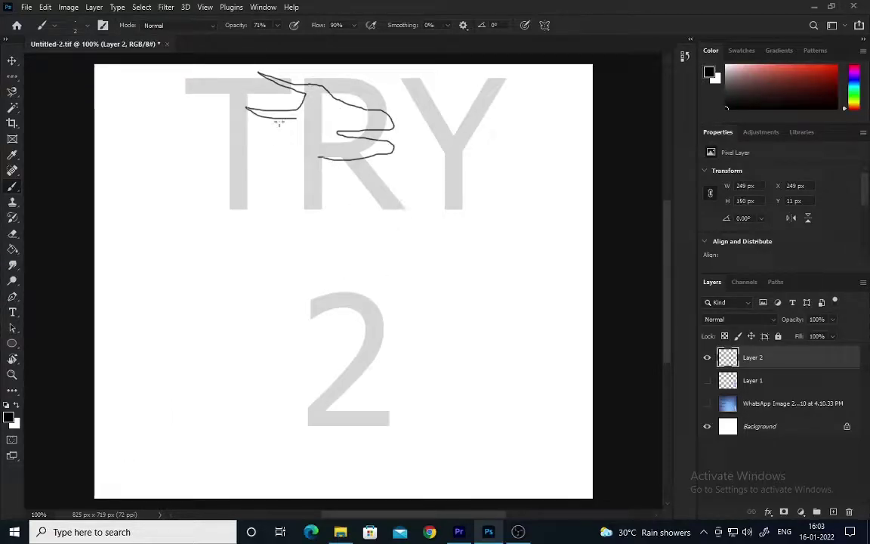
pyautogui.moveTo(278, 119); pyautogui.dragTo(359, 250)
pyautogui.moveTo(327, 160)
pyautogui.mouseDown()
pyautogui.moveTo(382, 225)
pyautogui.moveTo(365, 244)
pyautogui.moveTo(408, 188)
pyautogui.mouseUp()
pyautogui.hotkey('ctrl', 'z')
pyautogui.moveTo(317, 161)
pyautogui.mouseDown()
pyautogui.moveTo(326, 182)
pyautogui.moveTo(323, 160)
pyautogui.mouseUp()
pyautogui.moveTo(360, 250)
pyautogui.mouseDown()
pyautogui.moveTo(387, 216)
pyautogui.moveTo(394, 156)
pyautogui.mouseUp()
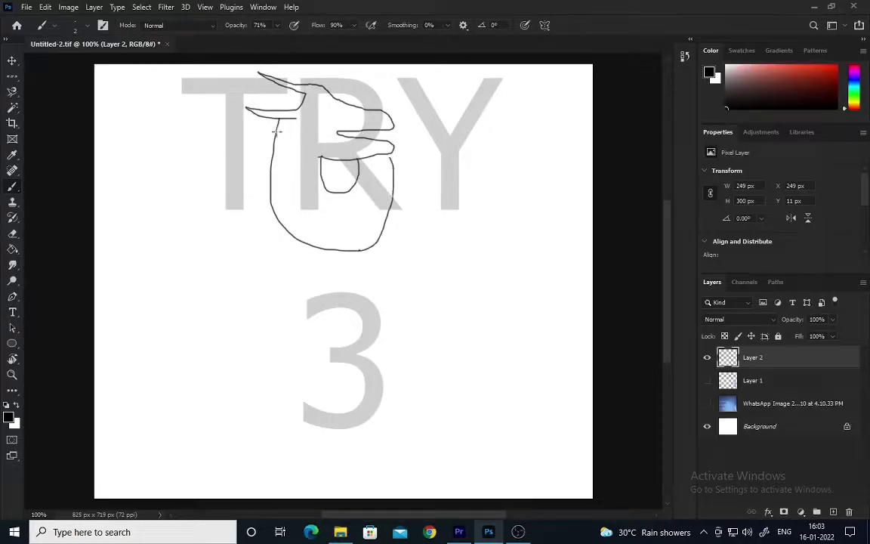
# Add the coiling body and S-curved tail strokes, then undo them to restart
pyautogui.moveTo(271, 136); pyautogui.dragTo(308, 312)
pyautogui.moveTo(269, 172)
pyautogui.mouseDown()
pyautogui.moveTo(256, 205)
pyautogui.moveTo(469, 312)
pyautogui.mouseUp()
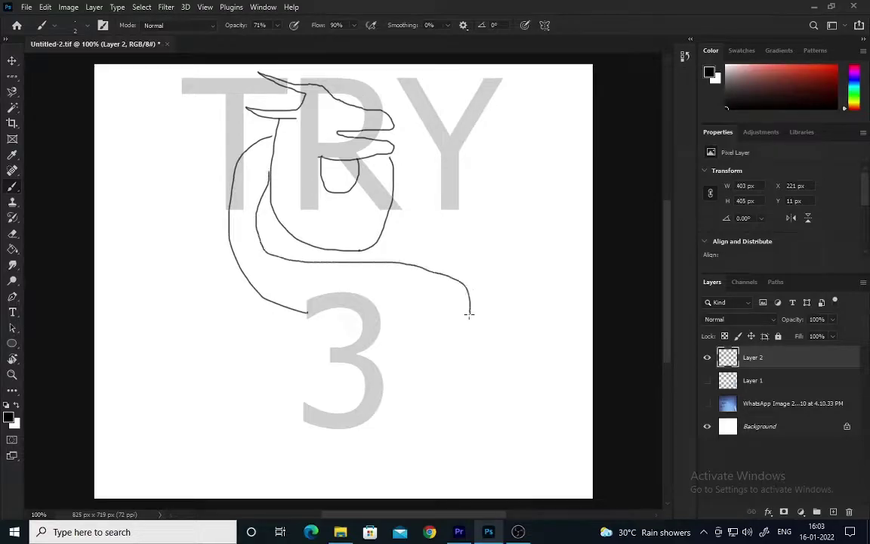
pyautogui.moveTo(308, 311); pyautogui.dragTo(427, 326)
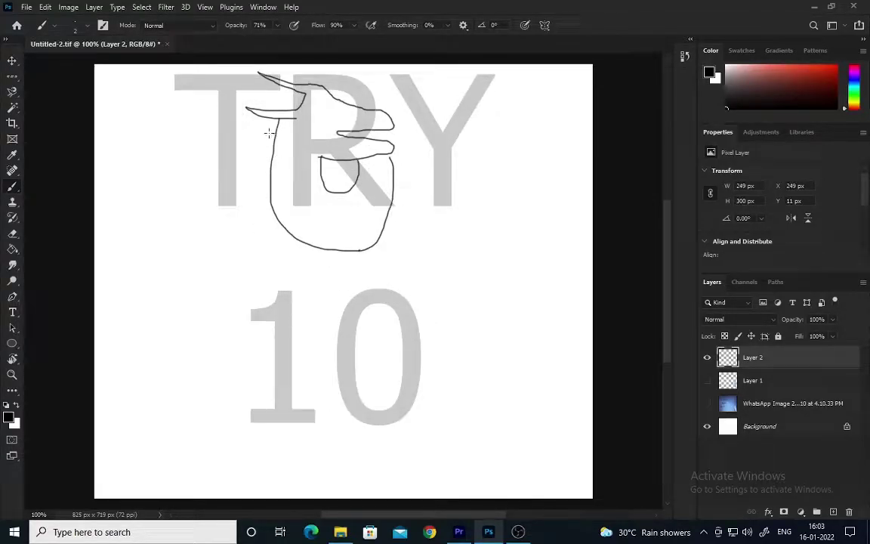
pyautogui.moveTo(271, 133); pyautogui.dragTo(391, 336)
pyautogui.moveTo(275, 219)
pyautogui.mouseDown()
pyautogui.moveTo(378, 285)
pyautogui.moveTo(300, 369)
pyautogui.moveTo(313, 311)
pyautogui.mouseUp()
pyautogui.hotkey('ctrl', 'z')
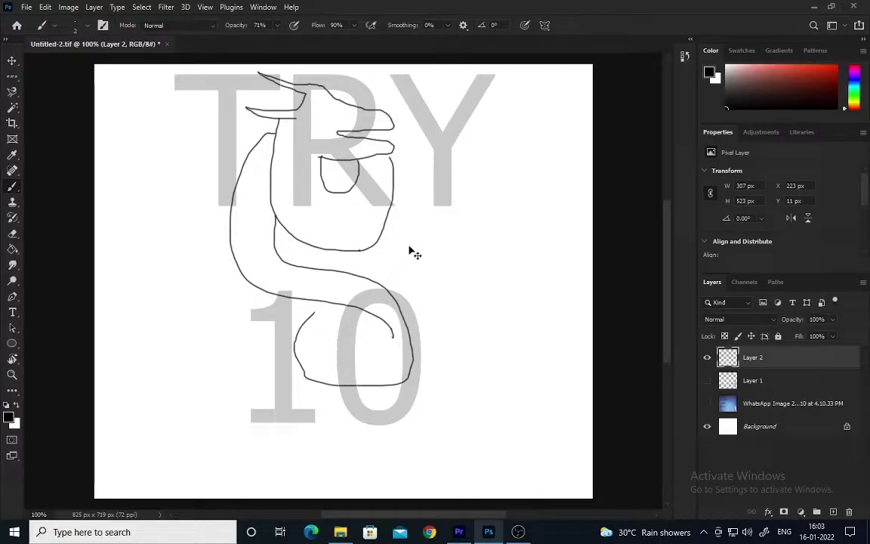
pyautogui.hotkey('ctrl', 'z')
pyautogui.moveTo(334, 249)
pyautogui.mouseDown()
pyautogui.moveTo(443, 318)
pyautogui.moveTo(297, 330)
pyautogui.mouseUp()
pyautogui.moveTo(351, 310); pyautogui.dragTo(299, 349)
pyautogui.hotkey('ctrl', 'z')
pyautogui.hotkey('ctrl', 'z')
pyautogui.hotkey('ctrl', 'z')
pyautogui.hotkey('ctrl', 'z')
pyautogui.hotkey('ctrl', 'z')
pyautogui.hotkey('ctrl', 'z')
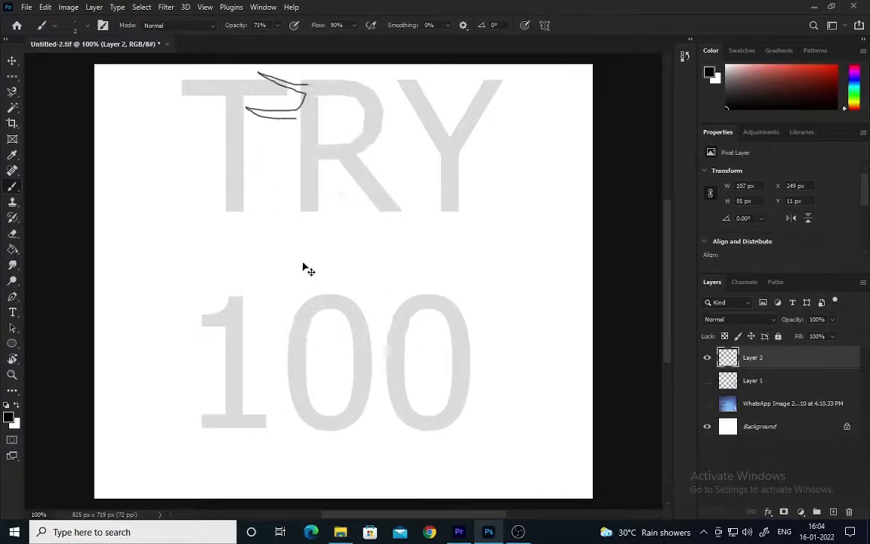
# Redraw the horn, head and body curve, then try a zigzag horn and revert it
pyautogui.moveTo(255, 73)
pyautogui.mouseDown()
pyautogui.moveTo(292, 89)
pyautogui.moveTo(239, 92)
pyautogui.mouseUp()
pyautogui.moveTo(290, 83)
pyautogui.mouseDown()
pyautogui.moveTo(378, 125)
pyautogui.moveTo(306, 147)
pyautogui.mouseUp()
pyautogui.moveTo(287, 105)
pyautogui.mouseDown()
pyautogui.moveTo(370, 136)
pyautogui.moveTo(336, 141)
pyautogui.mouseUp()
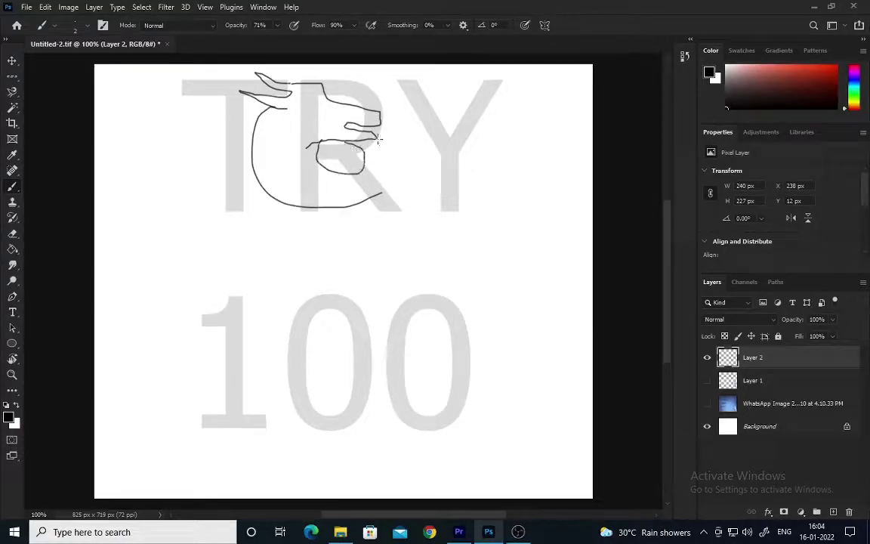
pyautogui.moveTo(348, 210); pyautogui.dragTo(381, 194)
pyautogui.hotkey('ctrl', 'z')
pyautogui.hotkey('ctrl', 'z')
pyautogui.hotkey('ctrl', 'z')
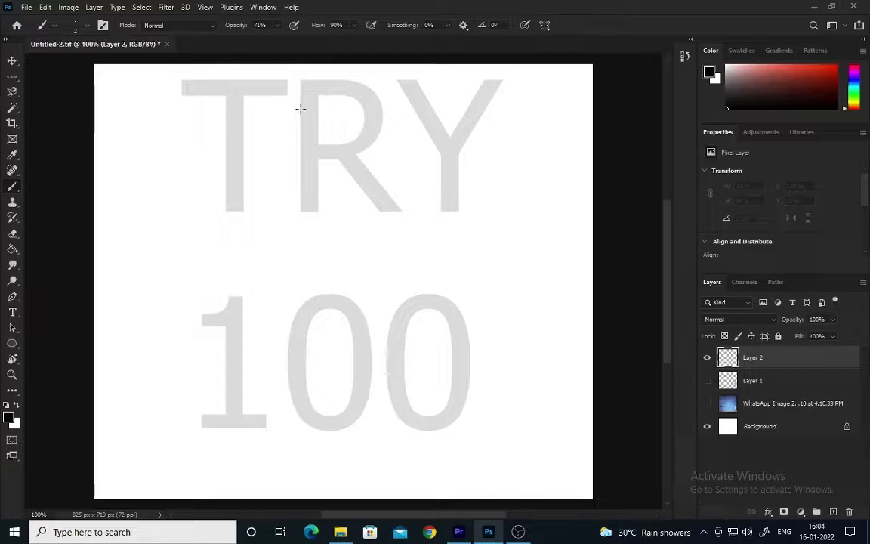
pyautogui.moveTo(305, 113)
pyautogui.mouseDown()
pyautogui.moveTo(296, 162)
pyautogui.moveTo(361, 133)
pyautogui.moveTo(404, 167)
pyautogui.moveTo(388, 227)
pyautogui.mouseUp()
pyautogui.moveTo(291, 164); pyautogui.dragTo(358, 258)
pyautogui.hotkey('ctrl', 'z')
pyautogui.hotkey('ctrl', 'z')
pyautogui.hotkey('ctrl', 'z')
pyautogui.hotkey('ctrl', 'z')
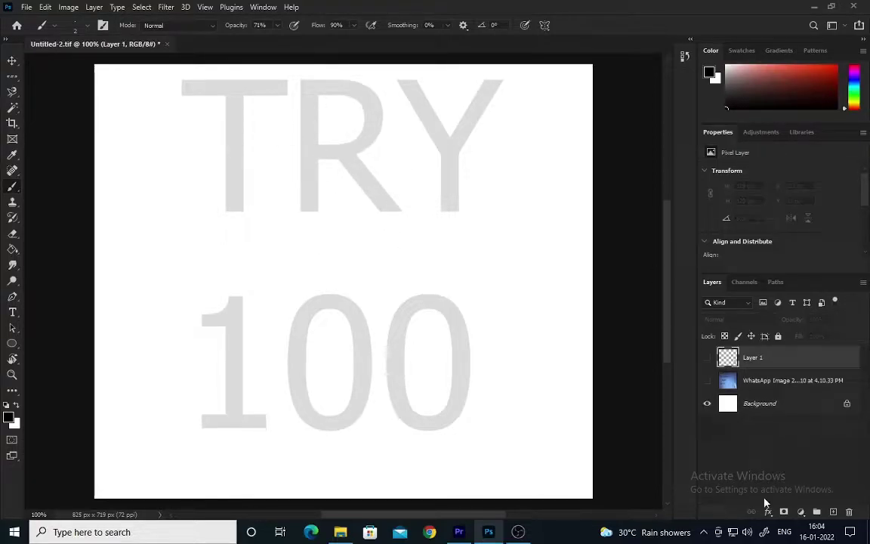
pyautogui.hotkey('ctrl', 'shift', 'z')
# Draw the final horn, head, snout, S-shaped body and eye, plus a long diagonal sword line
pyautogui.moveTo(244, 104); pyautogui.dragTo(311, 116)
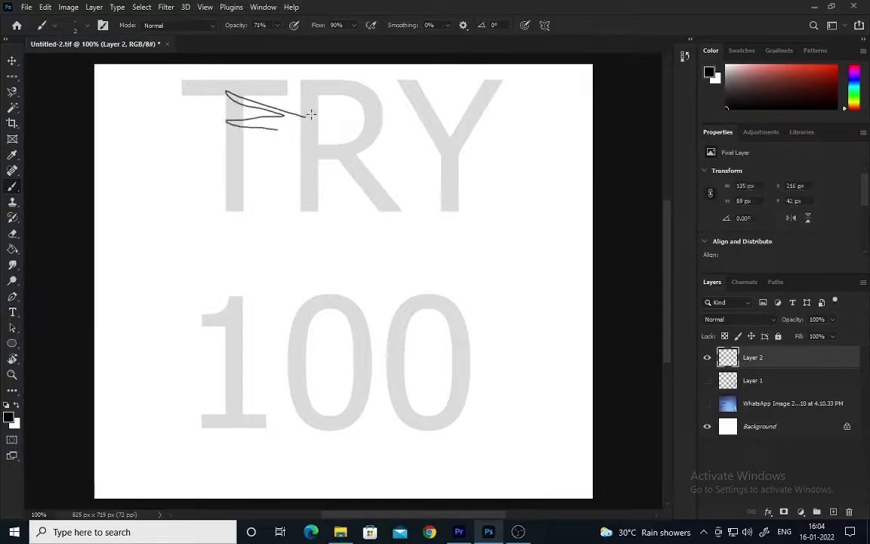
pyautogui.moveTo(320, 74); pyautogui.dragTo(200, 204)
pyautogui.moveTo(227, 113); pyautogui.dragTo(432, 242)
pyautogui.hotkey('ctrl', 'z')
pyautogui.hotkey('ctrl', 'z')
pyautogui.hotkey('ctrl', 'z')
pyautogui.moveTo(243, 77); pyautogui.dragTo(311, 161)
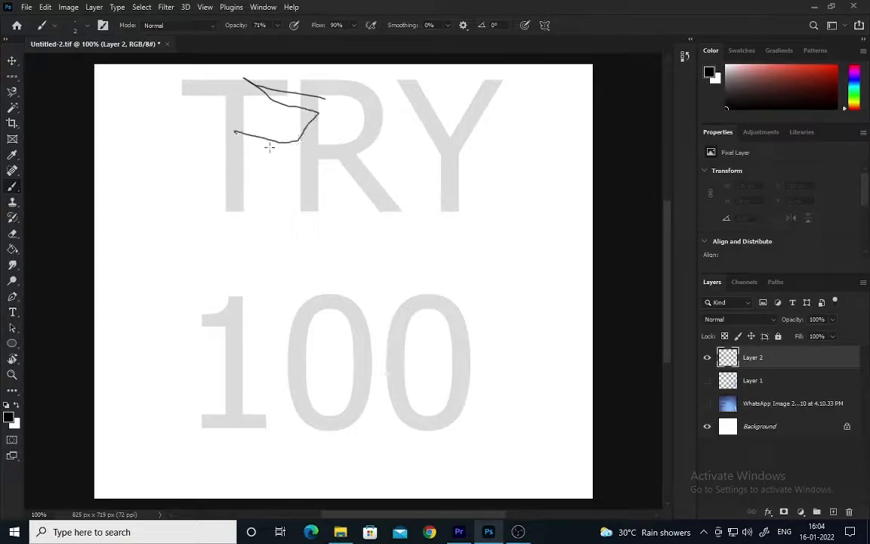
pyautogui.moveTo(328, 102)
pyautogui.mouseDown()
pyautogui.moveTo(389, 167)
pyautogui.moveTo(381, 213)
pyautogui.moveTo(295, 343)
pyautogui.mouseUp()
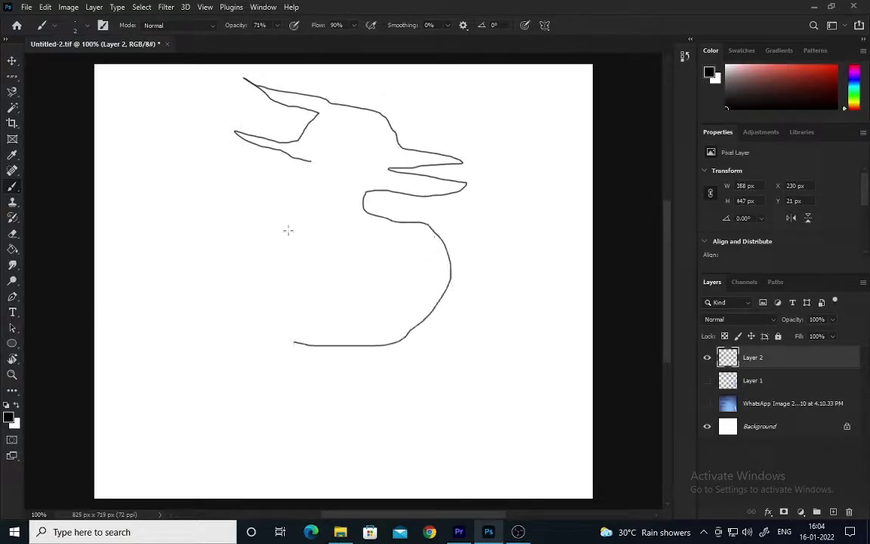
pyautogui.moveTo(301, 156)
pyautogui.mouseDown()
pyautogui.moveTo(336, 324)
pyautogui.moveTo(382, 225)
pyautogui.mouseUp()
pyautogui.moveTo(316, 346); pyautogui.dragTo(316, 223)
pyautogui.moveTo(346, 128)
pyautogui.mouseDown()
pyautogui.moveTo(363, 129)
pyautogui.moveTo(352, 122)
pyautogui.mouseUp()
pyautogui.moveTo(516, 155)
pyautogui.mouseDown()
pyautogui.moveTo(521, 237)
pyautogui.moveTo(533, 260)
pyautogui.mouseUp()
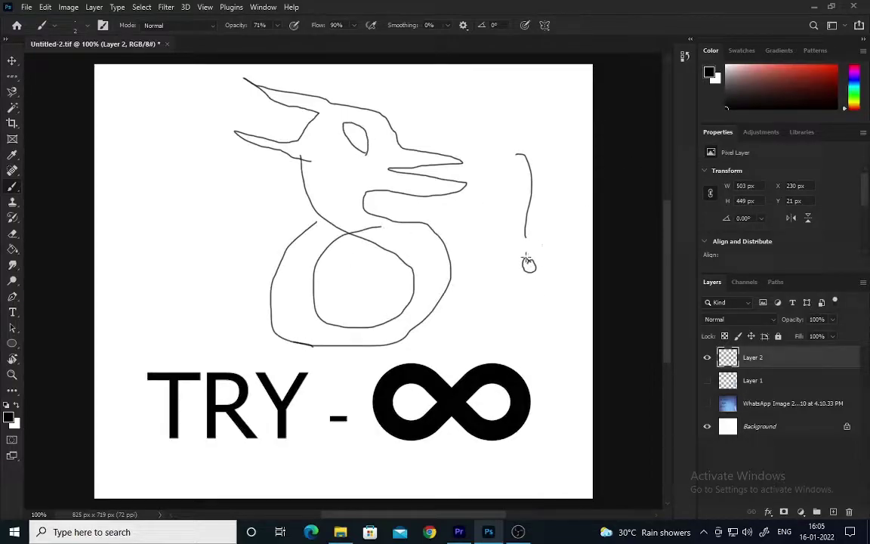
pyautogui.moveTo(506, 80); pyautogui.dragTo(244, 447)
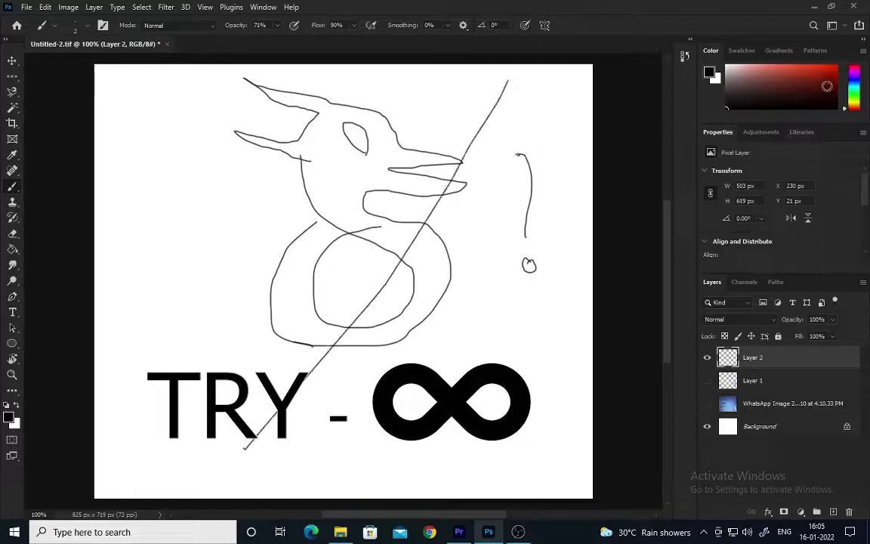
# Pick red and scribble red zigzag lines across the whole drawing
pyautogui.click(829, 71)
pyautogui.moveTo(507, 81); pyautogui.dragTo(311, 426)
pyautogui.moveTo(224, 159); pyautogui.dragTo(593, 376)
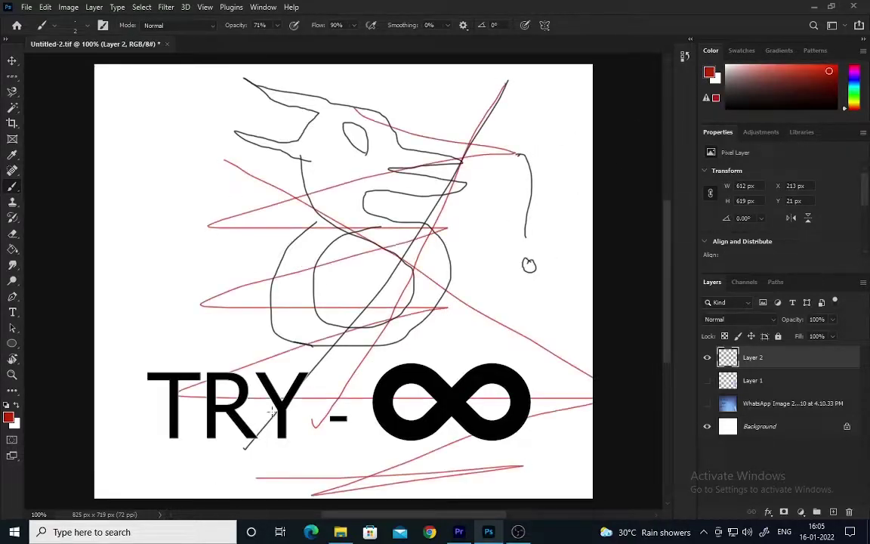
pyautogui.moveTo(352, 107); pyautogui.dragTo(311, 494)
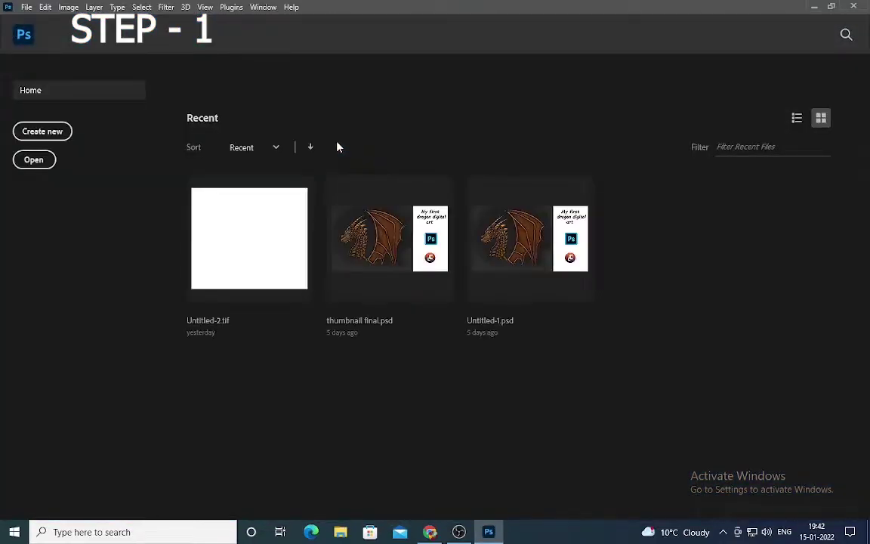
# Create a new Untitled-1 document with width 1000 and height 1500 pixels at 250 pixels/inch
pyautogui.click(42, 132)
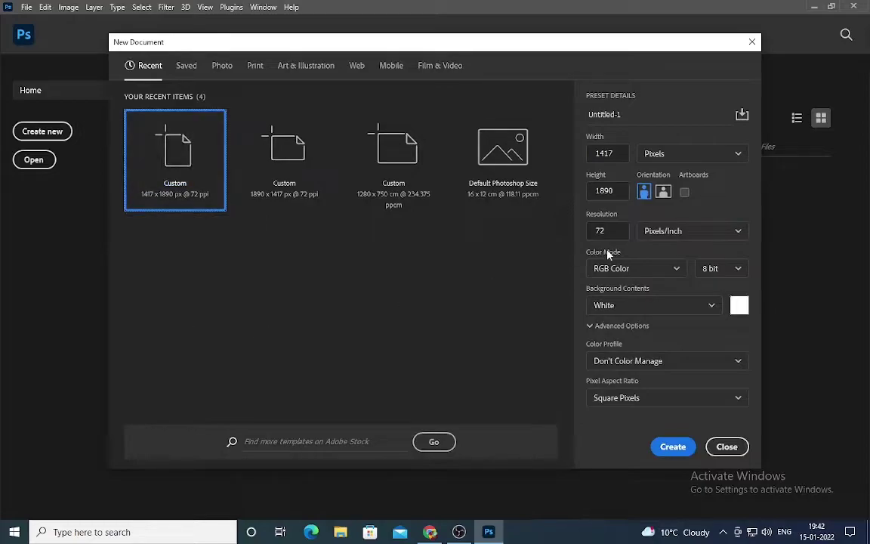
pyautogui.doubleClick(604, 154)
pyautogui.write('1000')
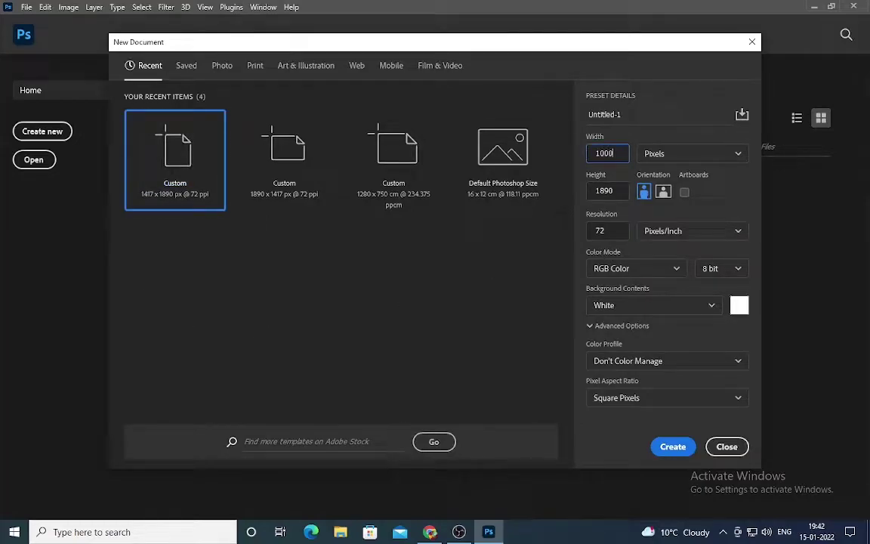
pyautogui.doubleClick(619, 192)
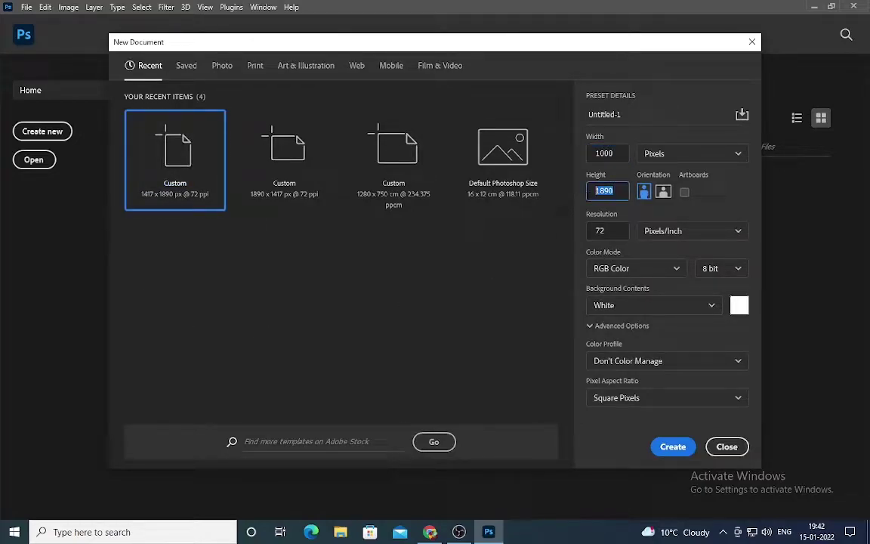
pyautogui.write('1500')
pyautogui.doubleClick(604, 230)
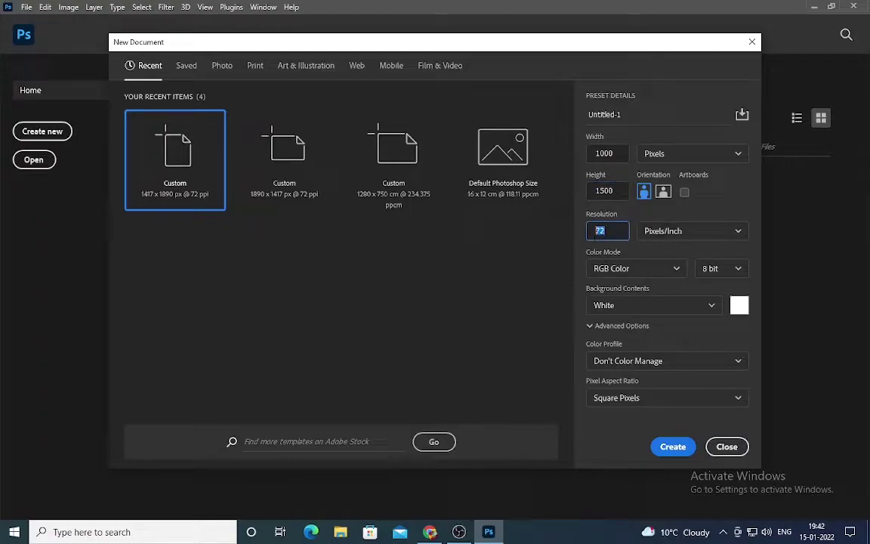
pyautogui.write('250')
pyautogui.click(673, 447)
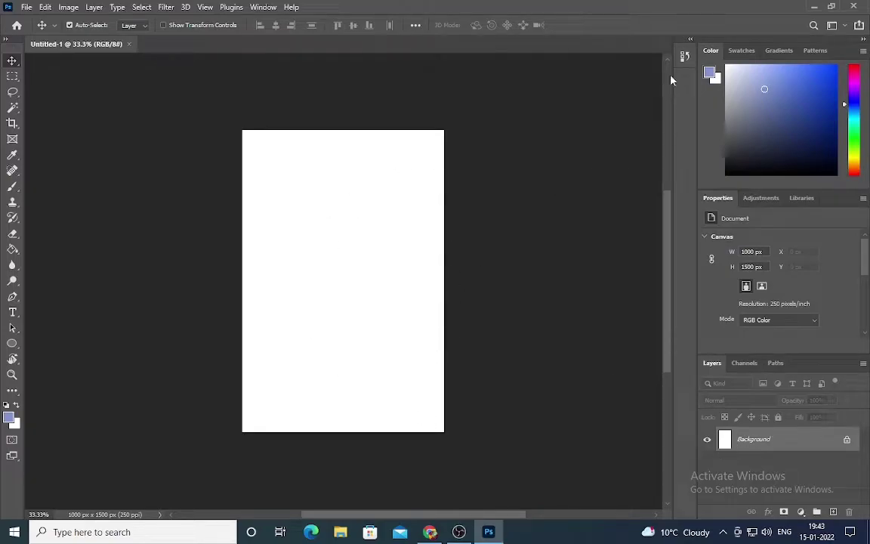
# Minimize Photoshop and bring up the OBS window from the taskbar
pyautogui.click(814, 6)
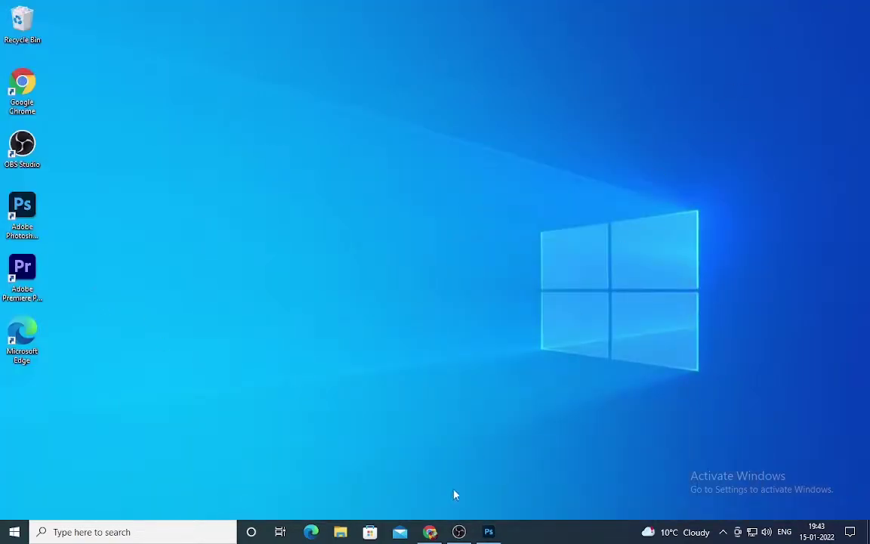
pyautogui.click(458, 531)
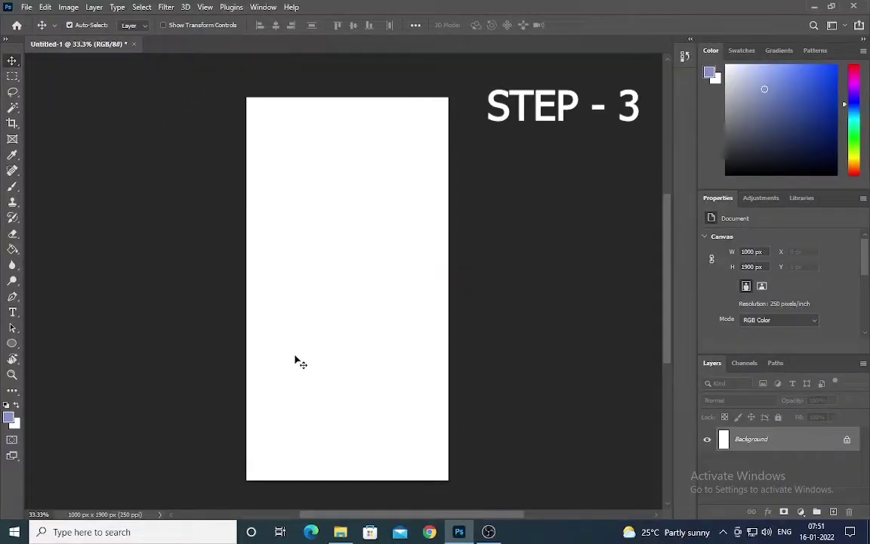
# Place the sketch JPG onto the canvas with File > Place Embedded
pyautogui.click(26, 7)
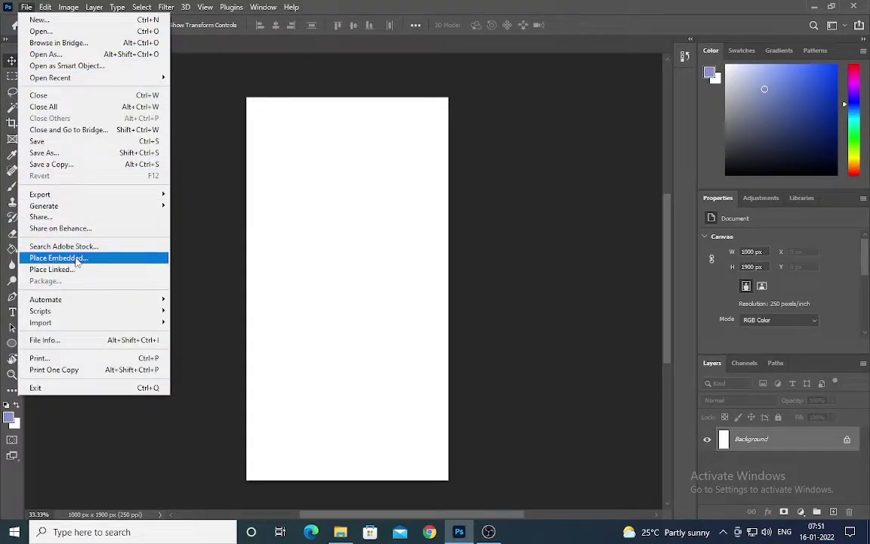
pyautogui.click(76, 259)
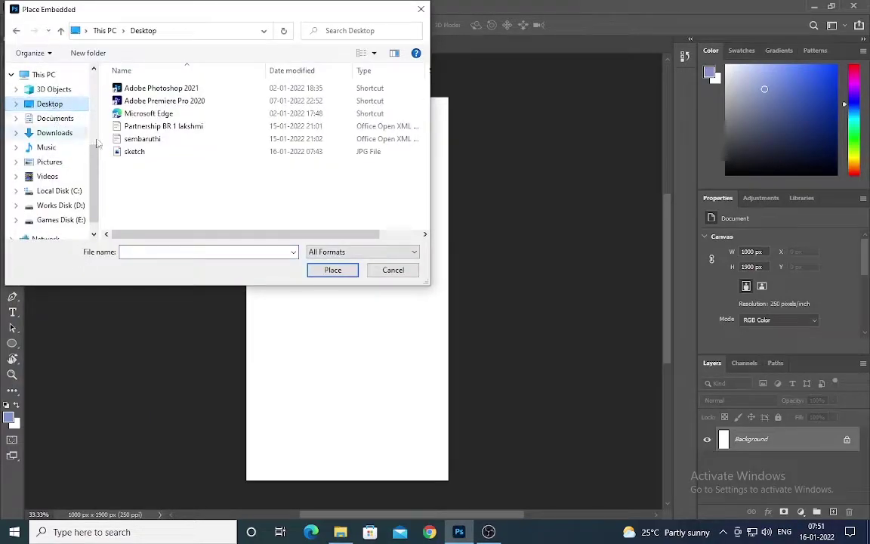
pyautogui.click(132, 152)
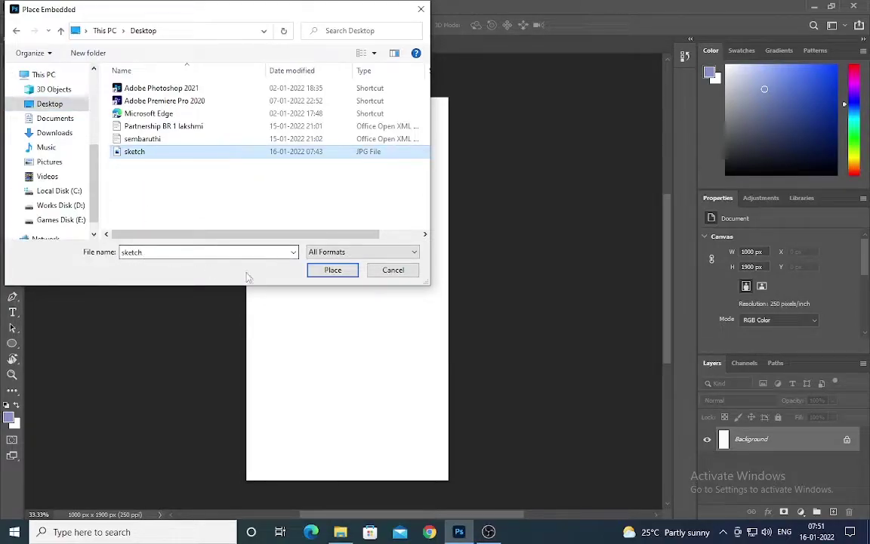
pyautogui.click(333, 270)
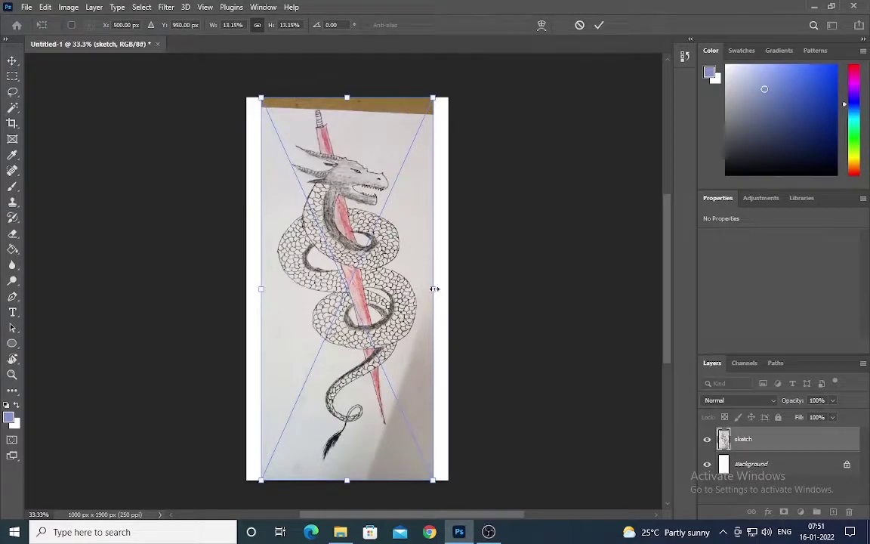
# Stretch the sketch layer to fill the canvas height, about 882 × 1960 px, and commit
pyautogui.moveTo(436, 288); pyautogui.dragTo(439, 288)
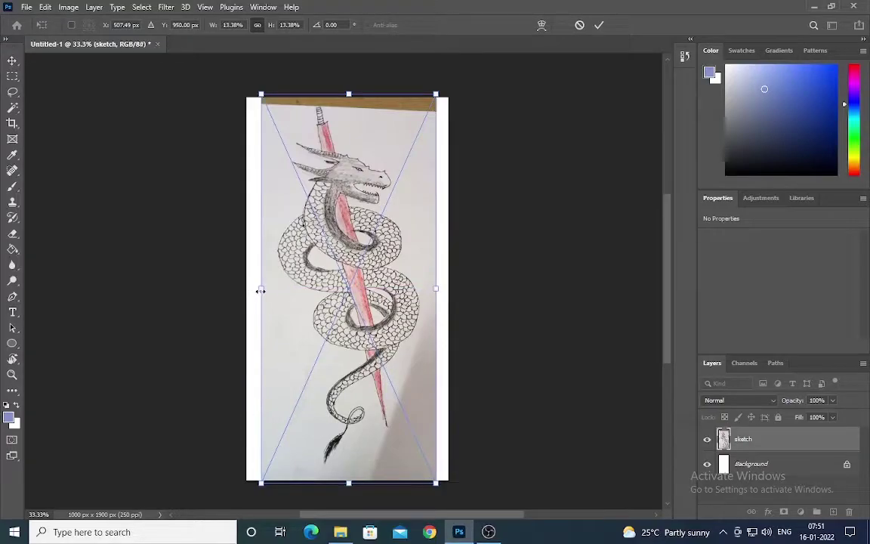
pyautogui.moveTo(260, 291); pyautogui.dragTo(253, 291)
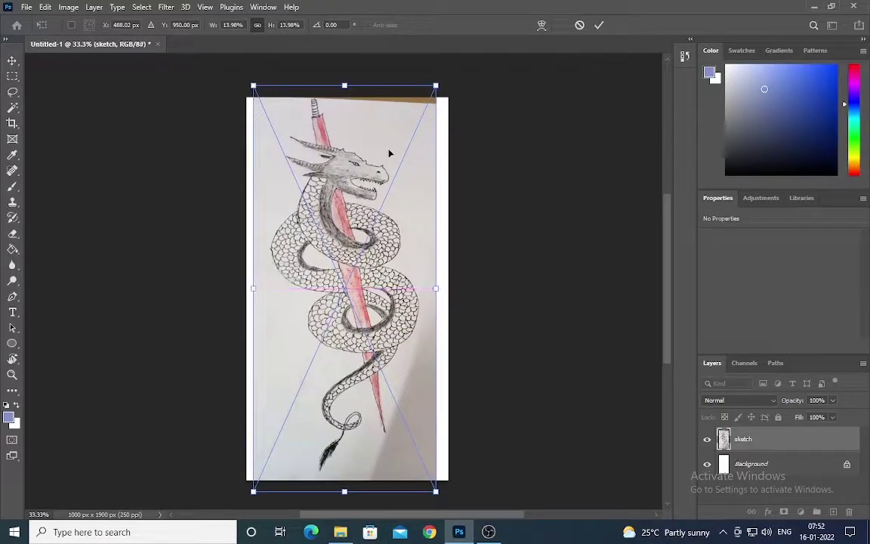
pyautogui.moveTo(345, 85); pyautogui.dragTo(342, 92)
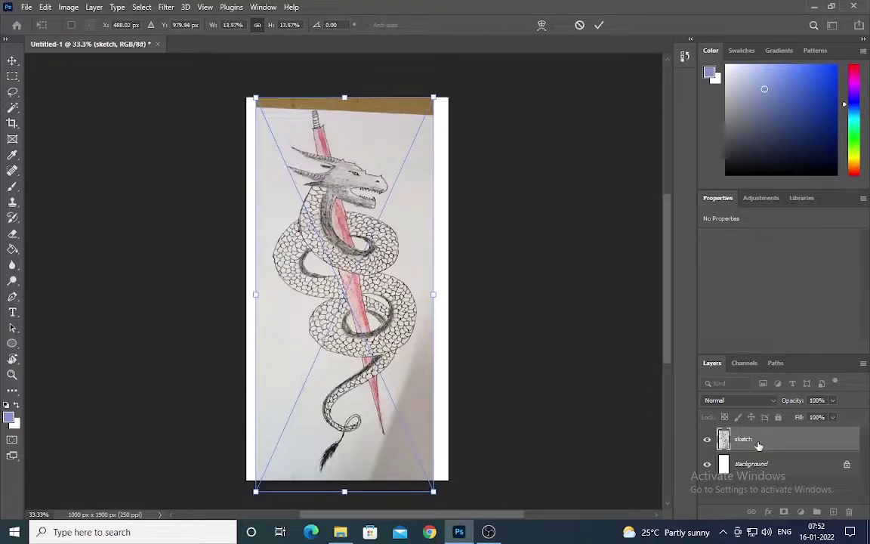
pyautogui.press('Return')
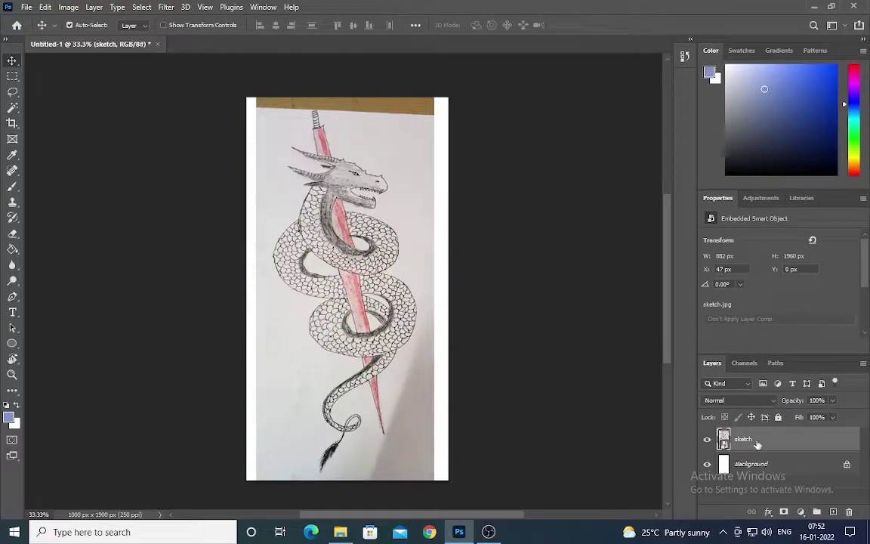
# Delete the placed sketch and minimize Photoshop to reveal the desktop
pyautogui.press('Delete')
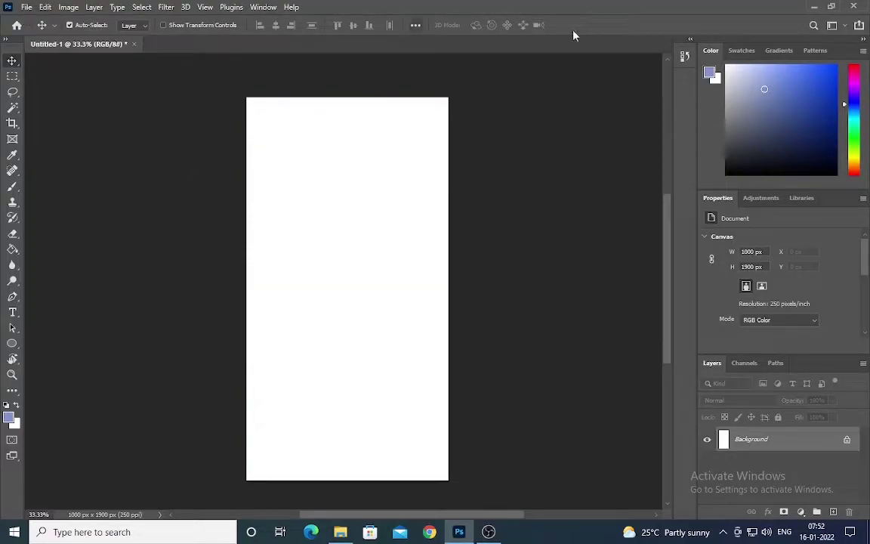
pyautogui.click(815, 7)
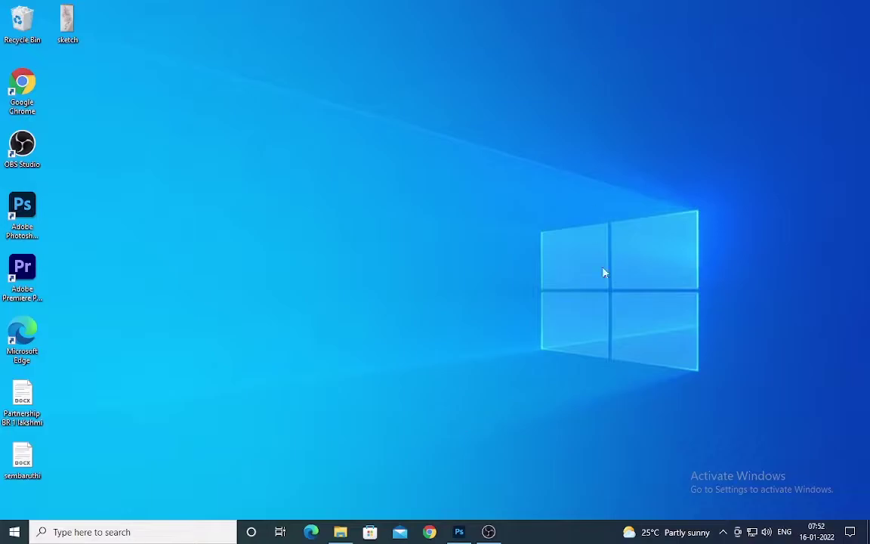
pyautogui.click(458, 532)
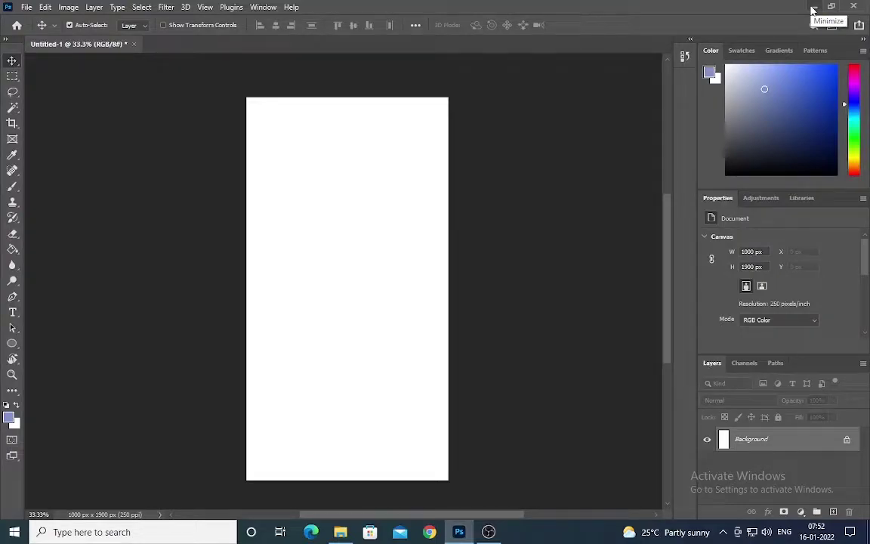
pyautogui.click(813, 10)
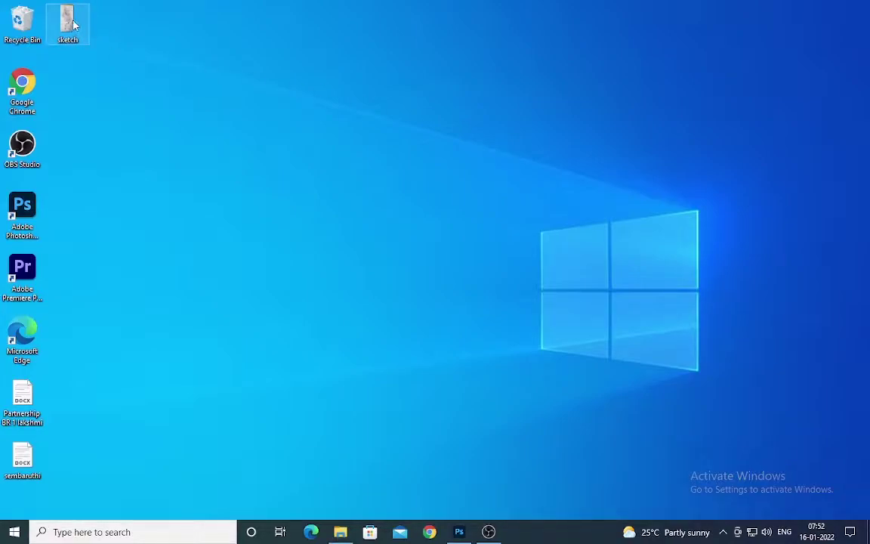
# Drag the sketch image from the desktop into the document and stretch it to about 1957 px tall
pyautogui.moveTo(73, 23); pyautogui.dragTo(84, 48)
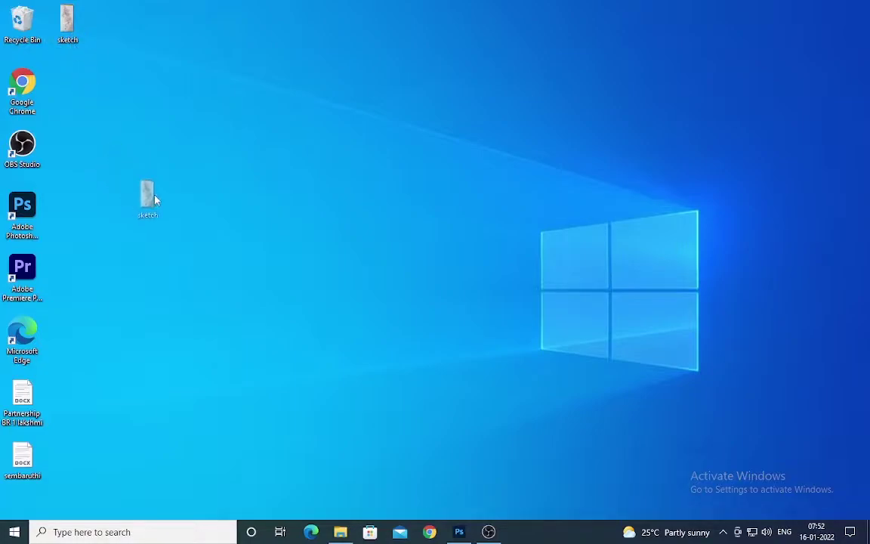
pyautogui.moveTo(469, 475); pyautogui.dragTo(467, 458)
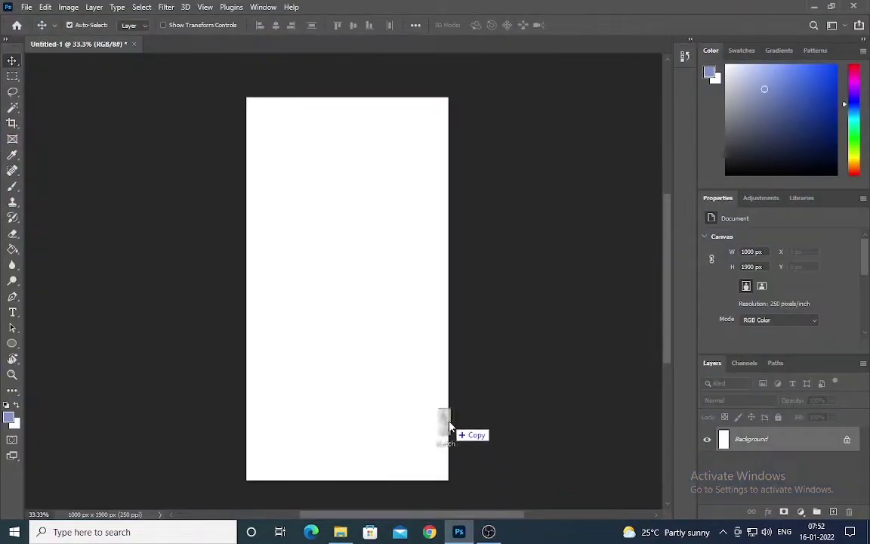
pyautogui.moveTo(466, 458)
pyautogui.mouseDown()
pyautogui.moveTo(458, 533)
pyautogui.moveTo(346, 288)
pyautogui.mouseUp()
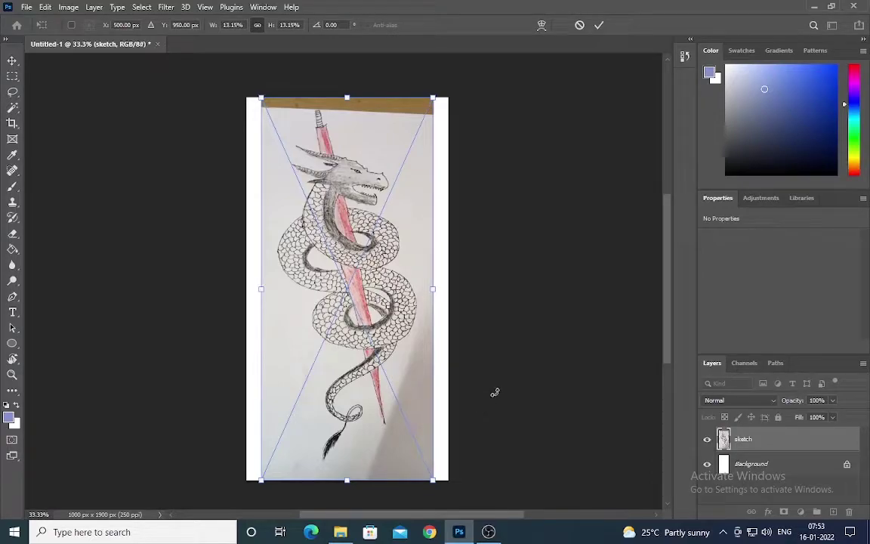
pyautogui.click(814, 7)
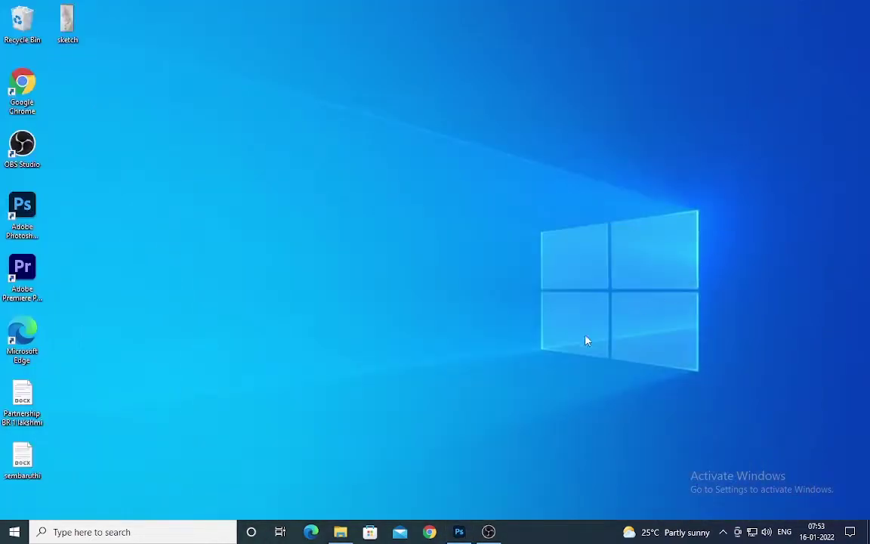
pyautogui.click(459, 531)
pyautogui.moveTo(347, 97); pyautogui.dragTo(347, 91)
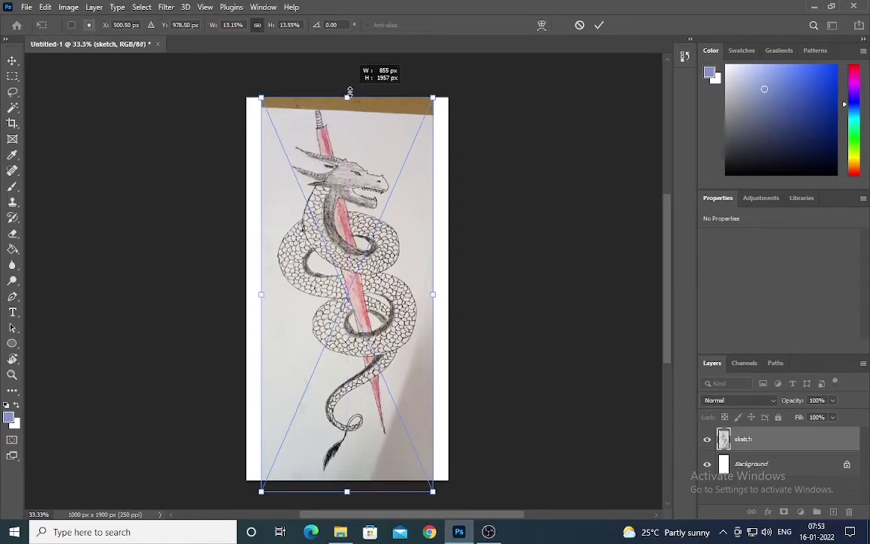
# Commit the sketch, add a new layer, and erase the selected paper background with a 130 px eraser
pyautogui.press('Return')
pyautogui.press('w')
pyautogui.click(513, 25)
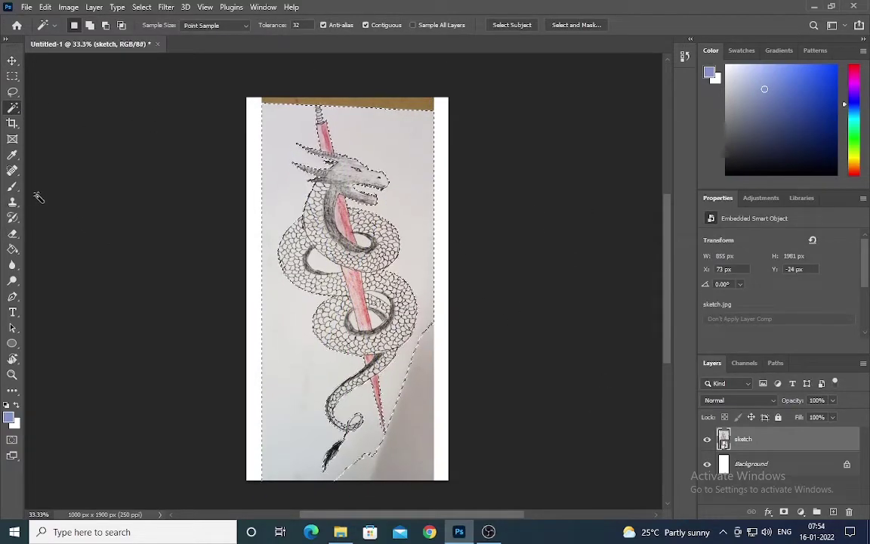
pyautogui.press('e')
pyautogui.click(846, 512)
pyautogui.press('Escape')
pyautogui.hotkey('ctrl', 'j')
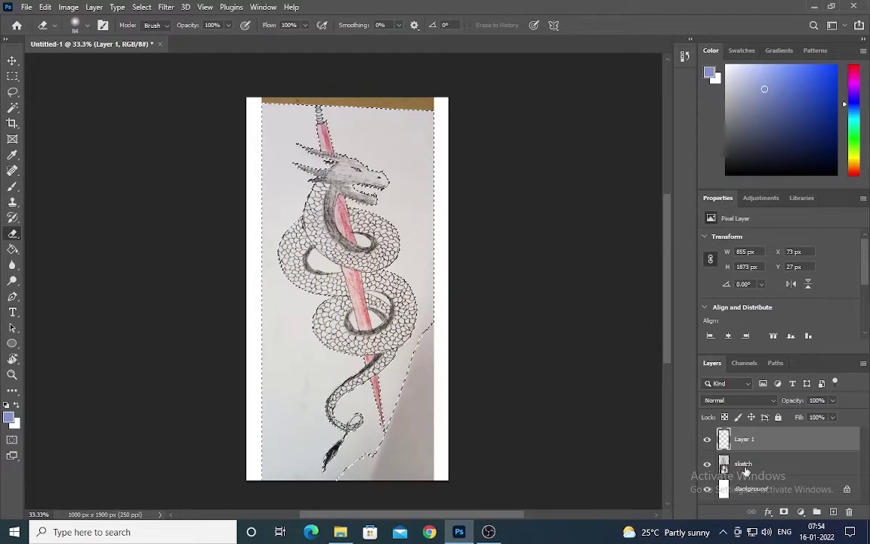
pyautogui.click(87, 25)
pyautogui.moveTo(91, 63); pyautogui.dragTo(114, 64)
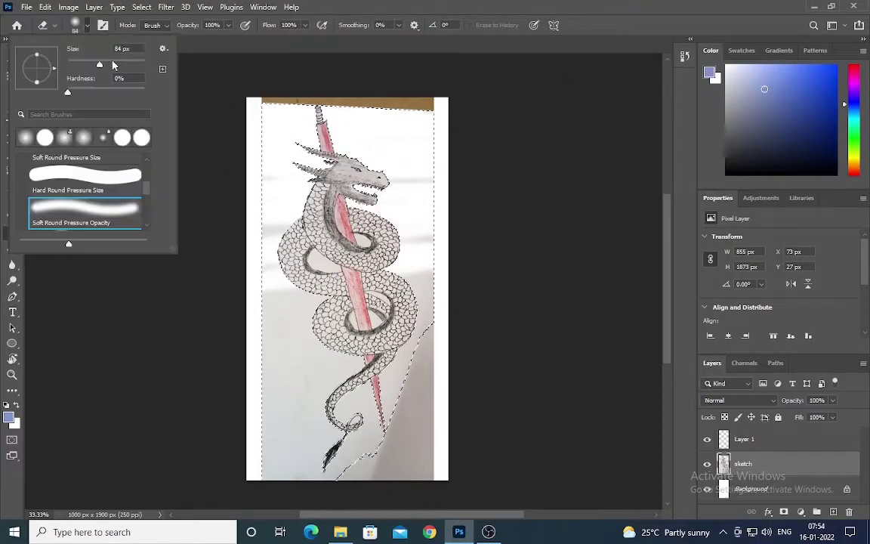
pyautogui.press('Return')
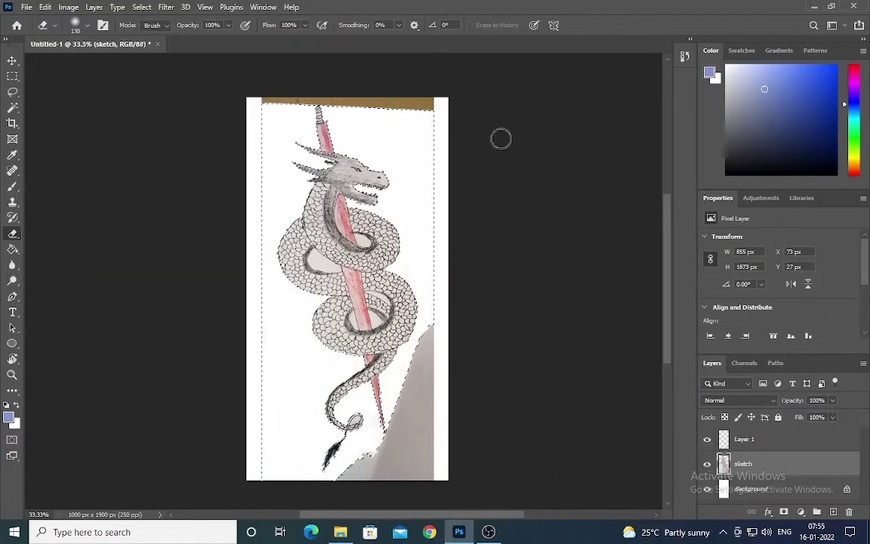
# Erase the grey bottom-right area and stray marks at the lower right to white
pyautogui.press('w')
pyautogui.hotkey('ctrl', 'shift', 'i')
pyautogui.press('e')
pyautogui.moveTo(419, 354); pyautogui.dragTo(441, 499)
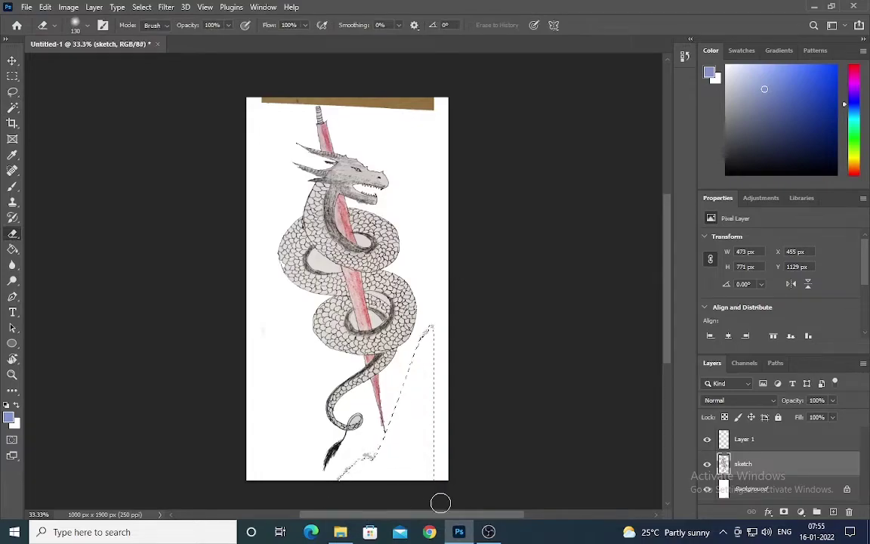
pyautogui.press('w')
pyautogui.hotkey('ctrl', 'd')
pyautogui.press('e')
pyautogui.moveTo(361, 455); pyautogui.dragTo(379, 468)
# Select and clear small leftover patches beside and inside the dragon's coils
pyautogui.press('w')
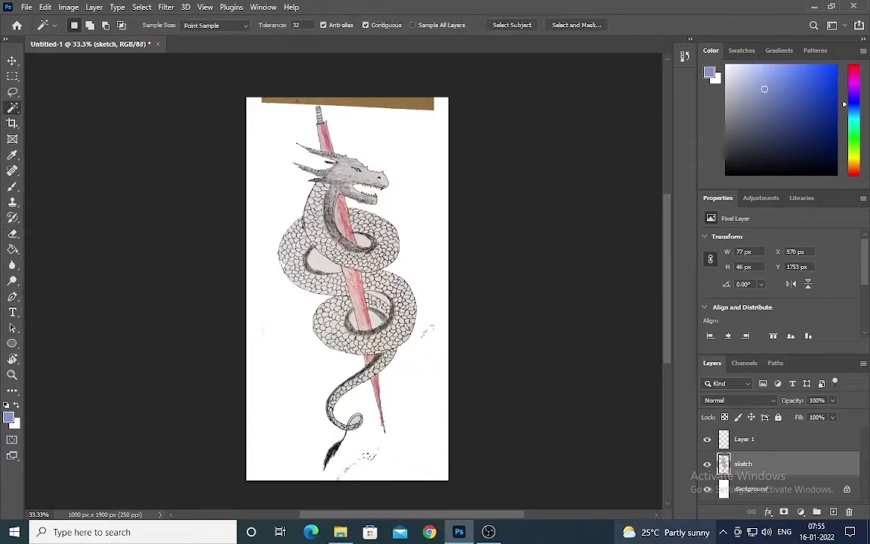
pyautogui.press('e')
pyautogui.press('w')
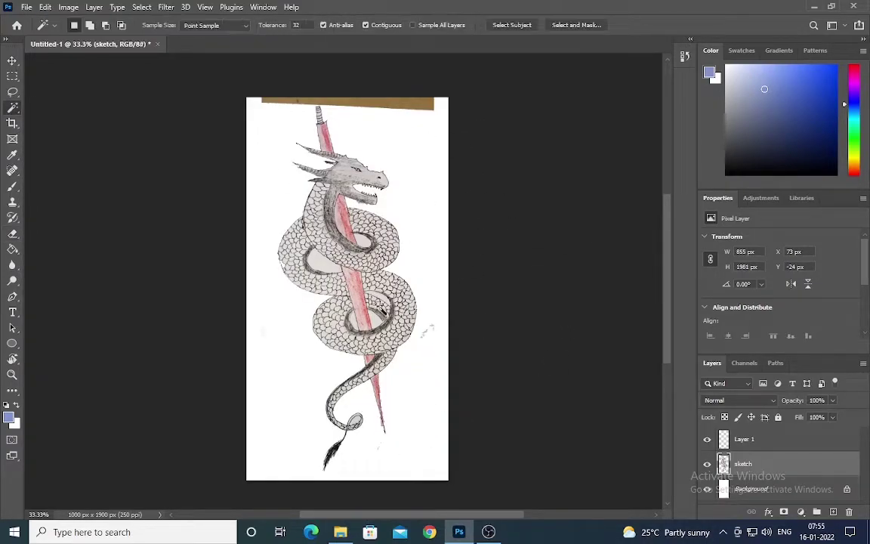
pyautogui.click(374, 318)
pyautogui.press('e')
pyautogui.press('w')
pyautogui.click(363, 240)
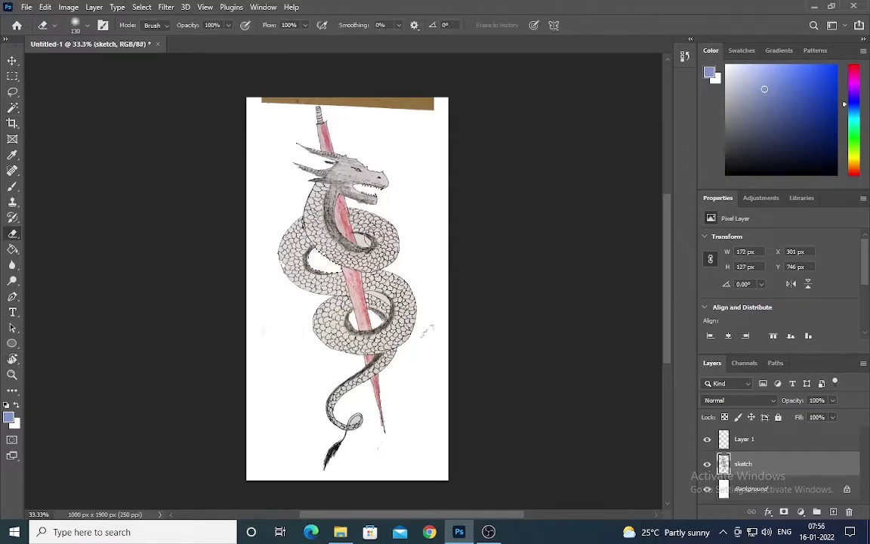
pyautogui.press('e')
# Erase the brown strip at the canvas top, make Layer 1 active and deselect
pyautogui.press('w')
pyautogui.click(412, 103)
pyautogui.press('e')
pyautogui.moveTo(423, 104); pyautogui.dragTo(256, 101)
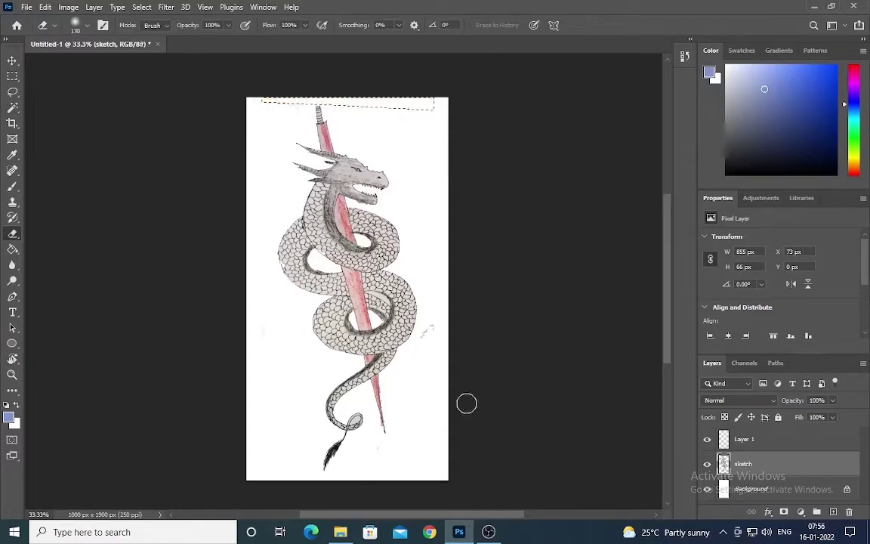
pyautogui.click(755, 439)
pyautogui.press('w')
pyautogui.hotkey('ctrl', 'd')
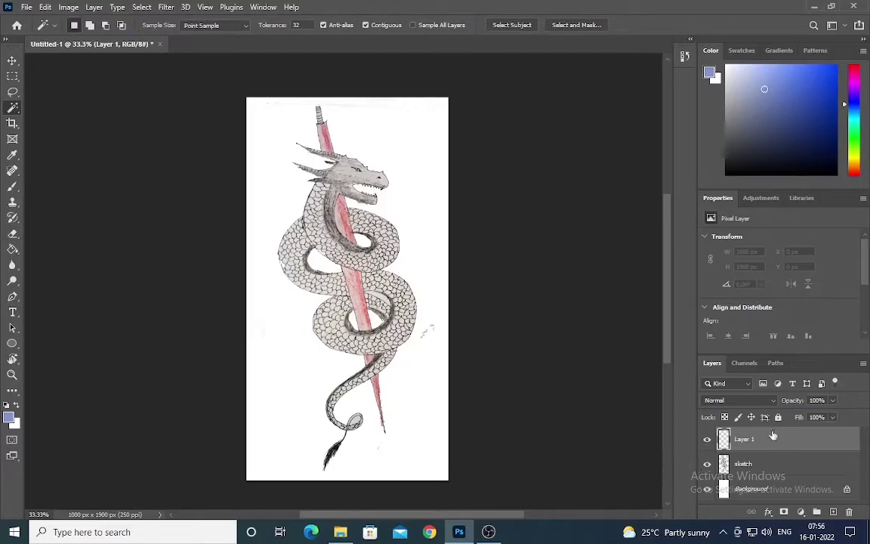
# Clip Layer 1 to the sketch and paint blue over the dragon's body, head and coils
pyautogui.press('b')
pyautogui.click(81, 25)
pyautogui.rightClick(755, 439)
pyautogui.click(640, 238)
pyautogui.moveTo(381, 227)
pyautogui.mouseDown()
pyautogui.moveTo(355, 264)
pyautogui.moveTo(393, 332)
pyautogui.moveTo(332, 446)
pyautogui.mouseUp()
pyautogui.moveTo(348, 317)
pyautogui.mouseDown()
pyautogui.moveTo(287, 253)
pyautogui.moveTo(302, 173)
pyautogui.mouseUp()
pyautogui.moveTo(347, 144); pyautogui.dragTo(287, 167)
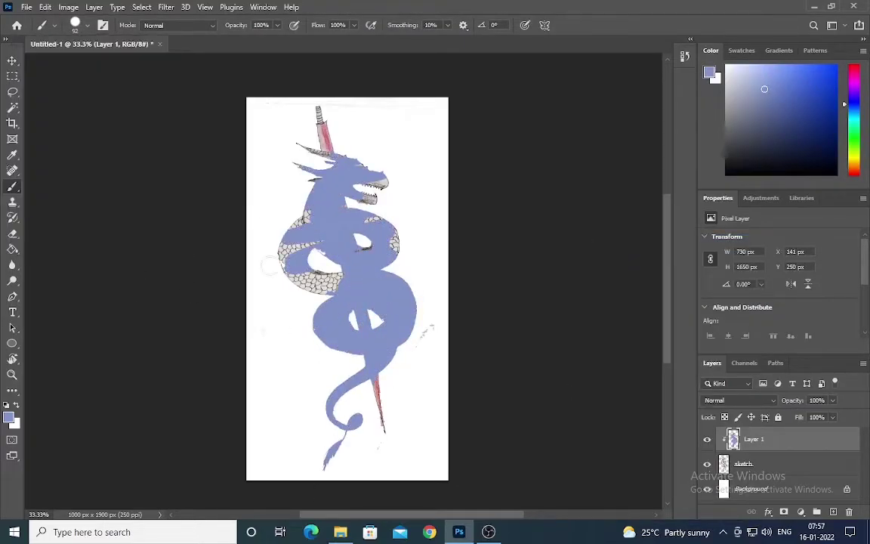
pyautogui.moveTo(256, 226); pyautogui.dragTo(250, 272)
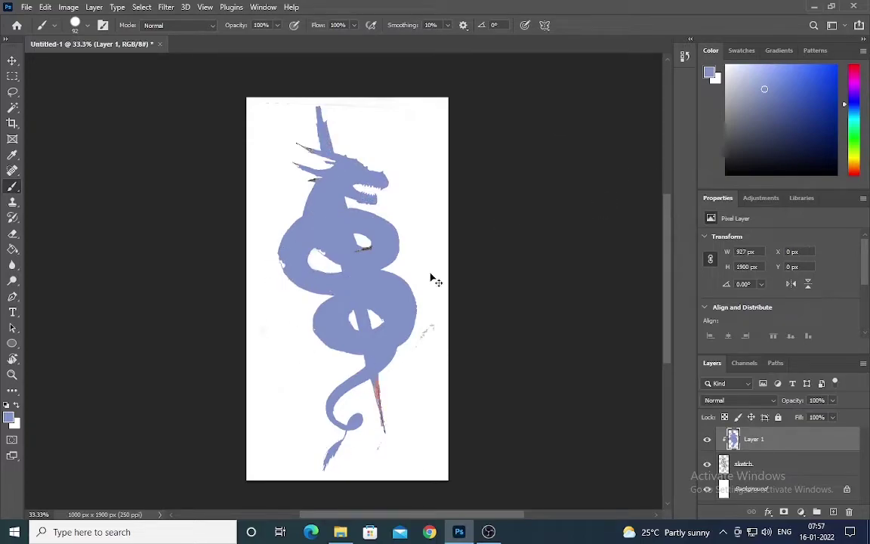
pyautogui.hotkey('ctrl', 'z')
pyautogui.hotkey('ctrl', 'z')
pyautogui.hotkey('ctrl', 'z')
# Magic Wand the sword on the sketch layer, deselect, and step through the blue paint history on Layer 1
pyautogui.click(10, 112)
pyautogui.click(743, 463)
pyautogui.click(423, 423)
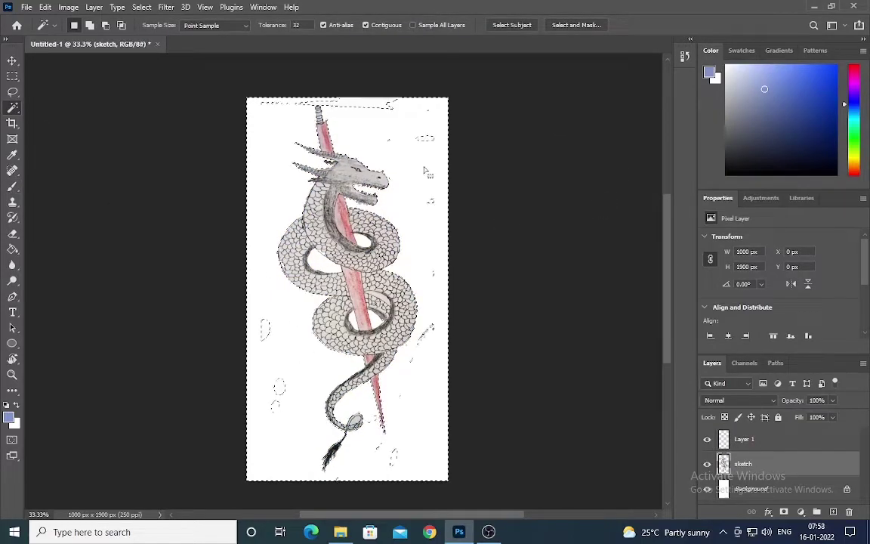
pyautogui.click(364, 301)
pyautogui.hotkey('ctrl', 'd')
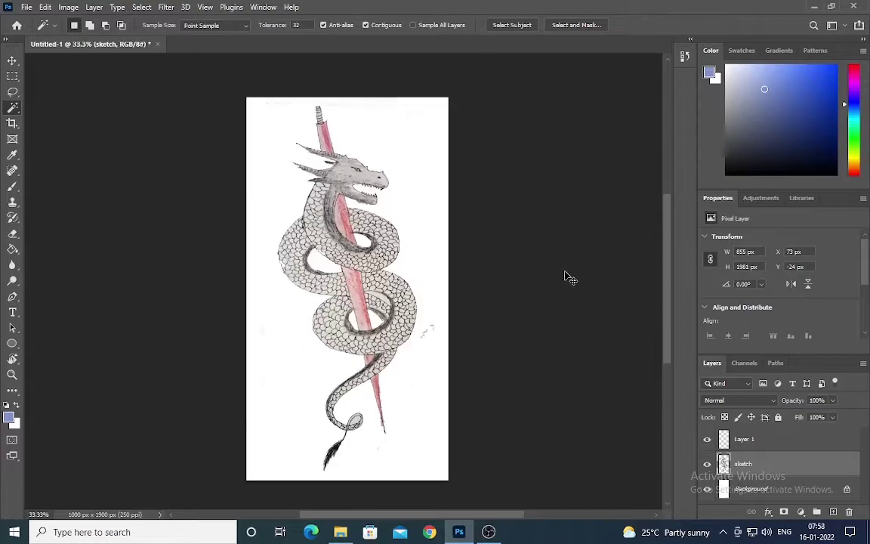
pyautogui.hotkey('ctrl', '+')
pyautogui.click(752, 441)
pyautogui.press('b')
pyautogui.hotkey('ctrl', 'shift', 'z')
pyautogui.hotkey('ctrl', 'shift', 'z')
pyautogui.hotkey('ctrl', 'shift', 'z')
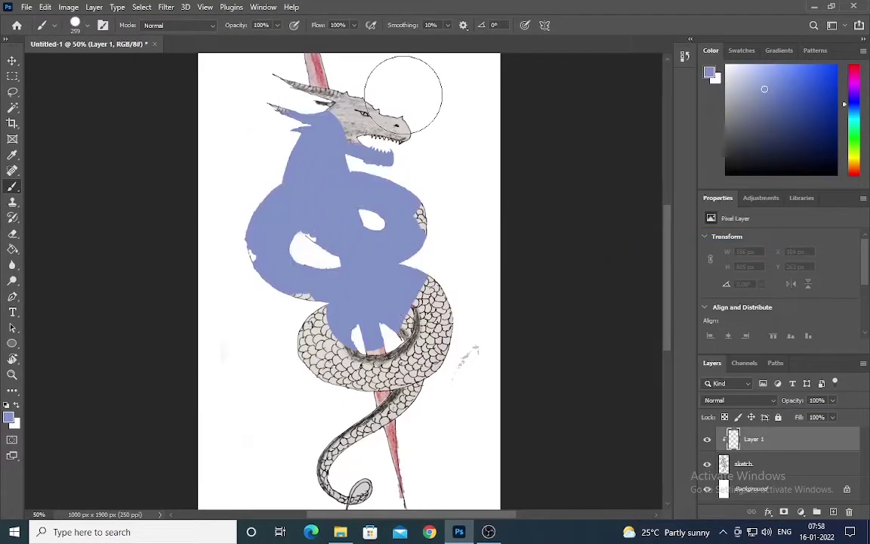
pyautogui.hotkey('ctrl', 'shift', 'z')
pyautogui.hotkey('ctrl', 'shift', 'z')
pyautogui.hotkey('ctrl', 'z')
pyautogui.hotkey('ctrl', 'z')
pyautogui.hotkey('ctrl', 'z')
pyautogui.hotkey('ctrl', 'z')
pyautogui.hotkey('ctrl', 'z')
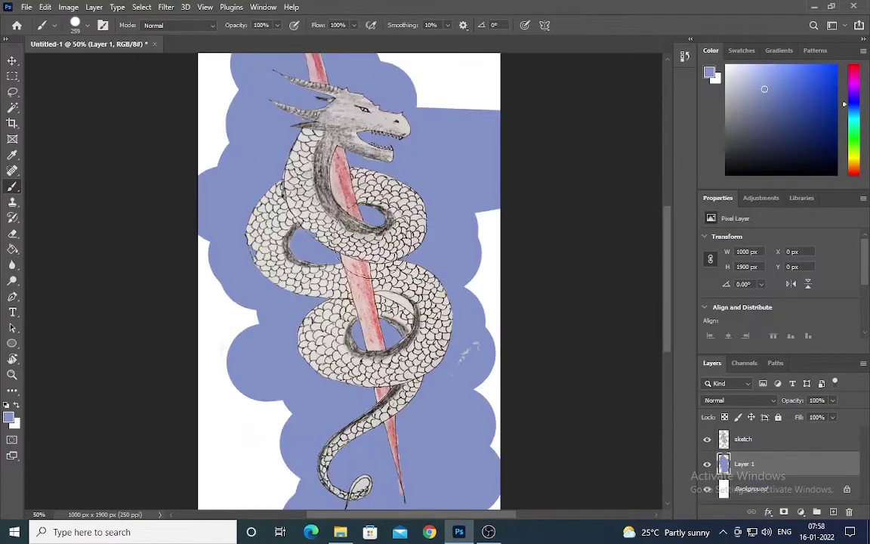
pyautogui.hotkey('ctrl', 'z')
# Clip the blue layer to the sketch, hide it, and lower the sketch opacity to 34%
pyautogui.rightClick(836, 440)
pyautogui.click(597, 257)
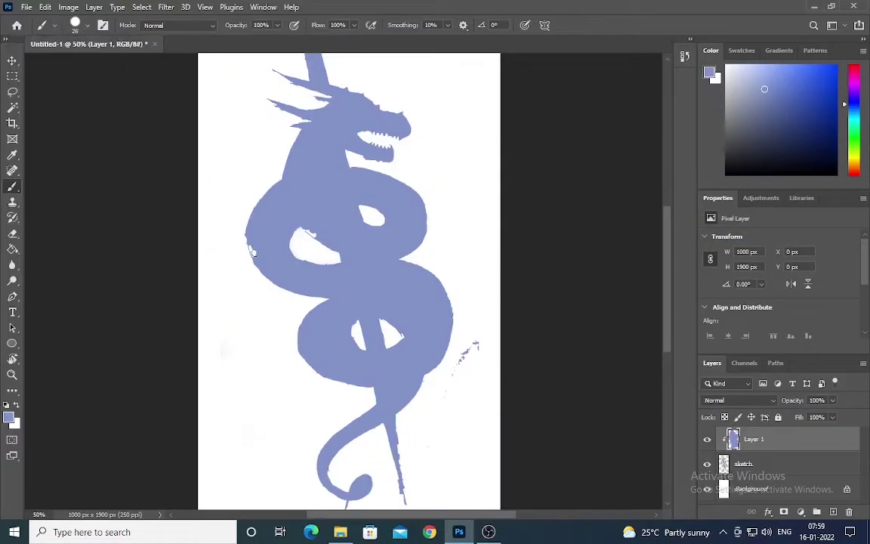
pyautogui.click(709, 440)
pyautogui.click(755, 464)
pyautogui.click(832, 400)
pyautogui.moveTo(834, 414); pyautogui.dragTo(796, 415)
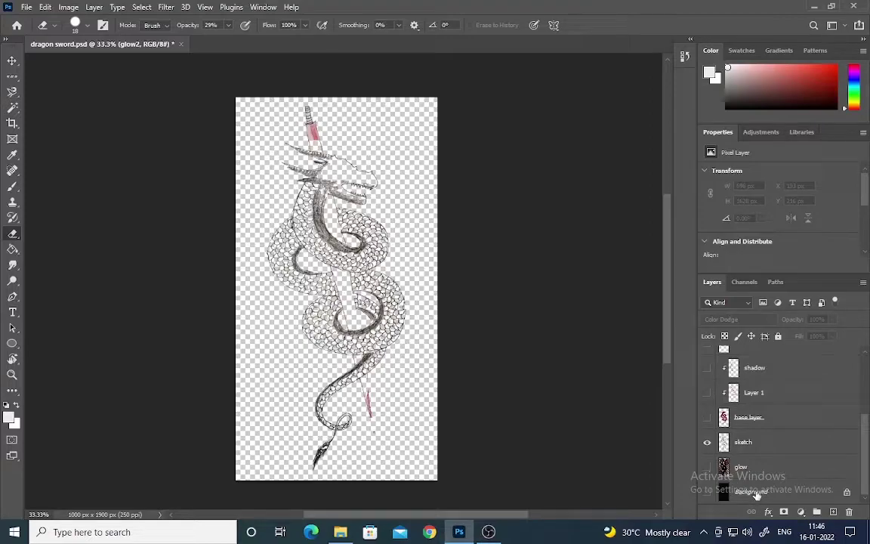
# Toggle visibility of the sketch, black Background, red base layer and Layer 1's orange highlights
pyautogui.click(707, 444)
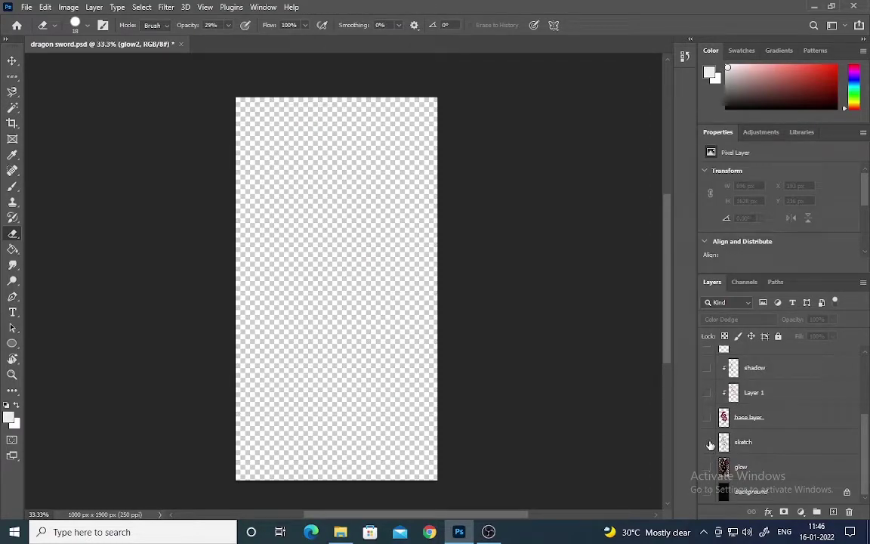
pyautogui.click(707, 444)
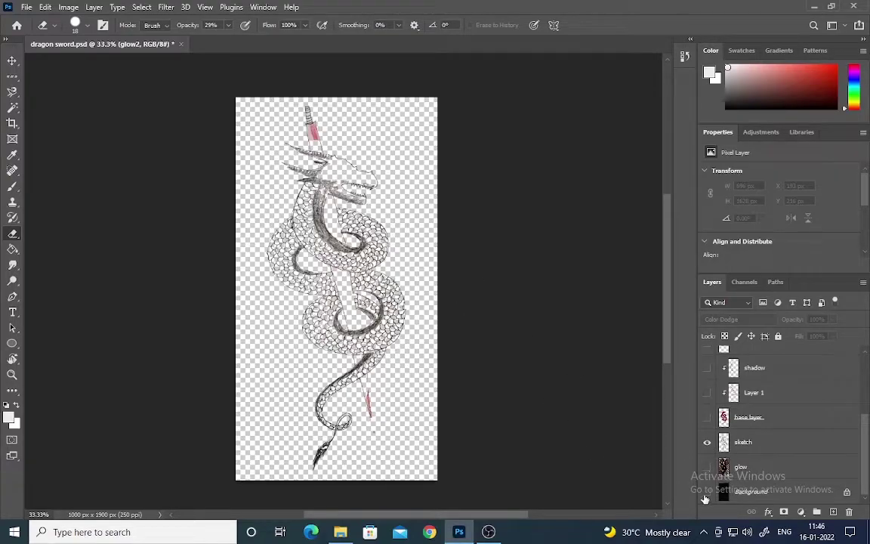
pyautogui.click(706, 491)
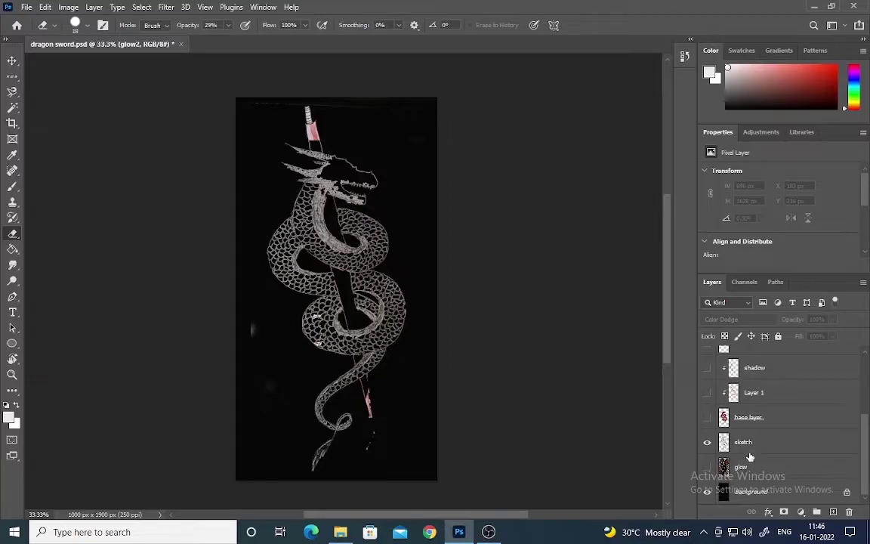
pyautogui.click(706, 418)
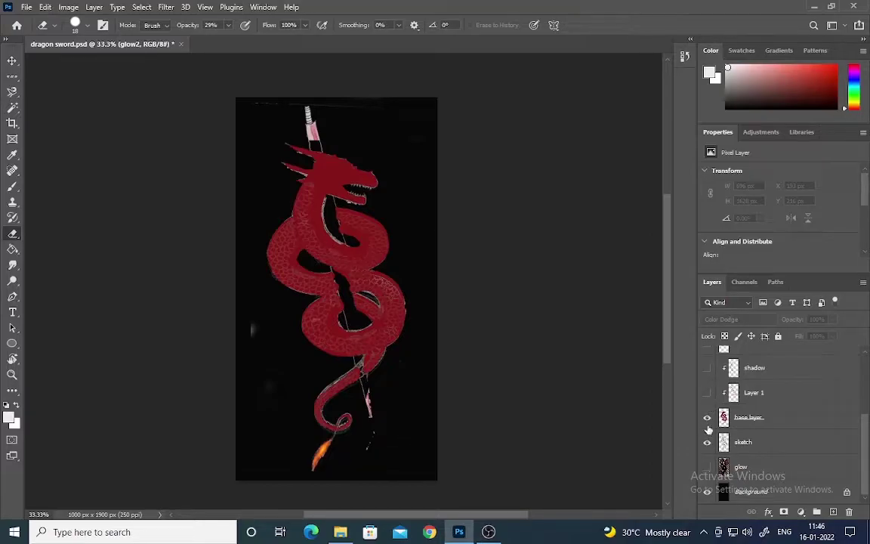
pyautogui.click(707, 442)
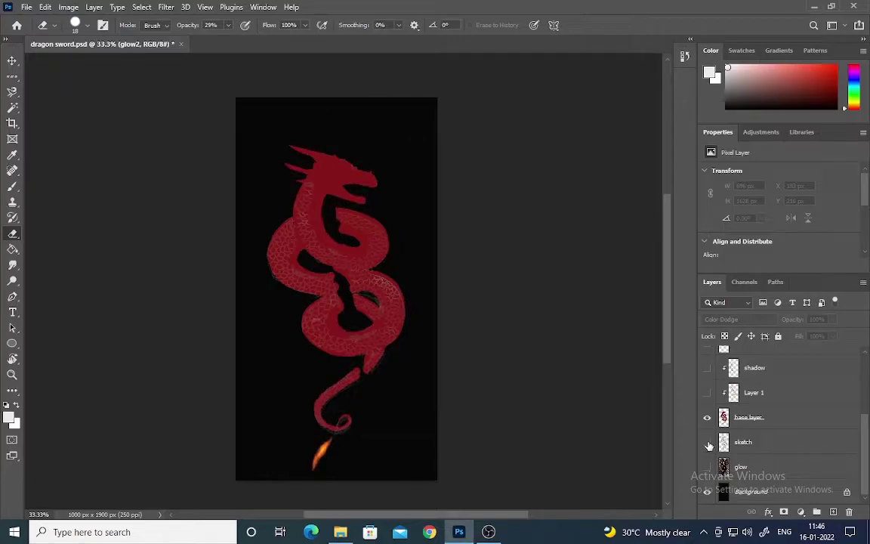
pyautogui.click(707, 442)
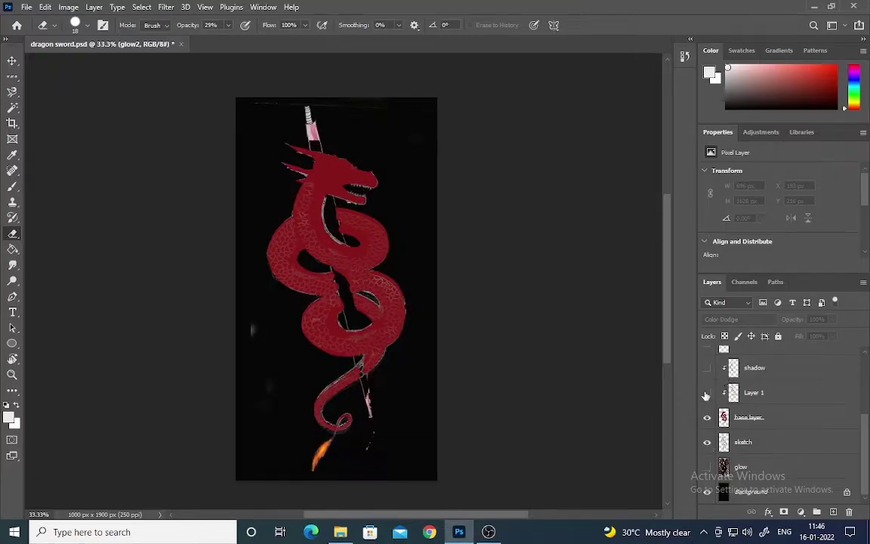
pyautogui.click(707, 392)
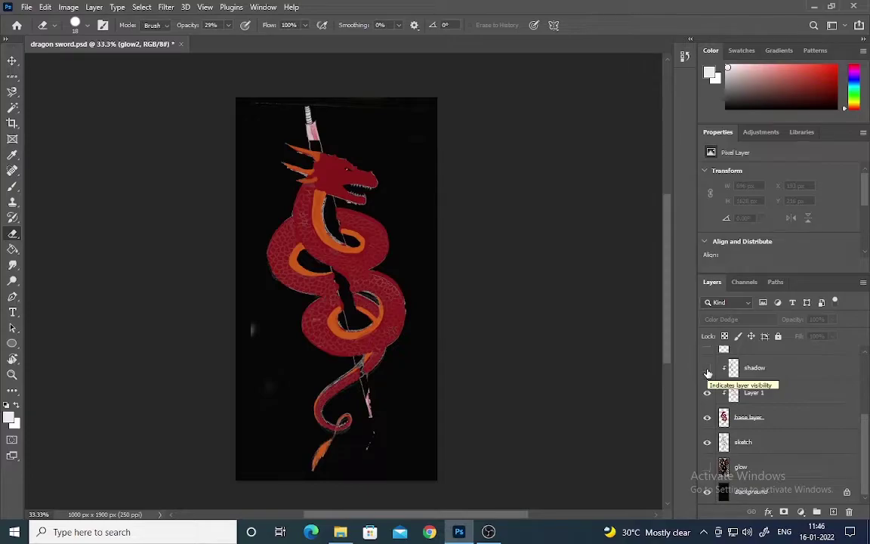
pyautogui.moveTo(867, 425); pyautogui.dragTo(863, 369)
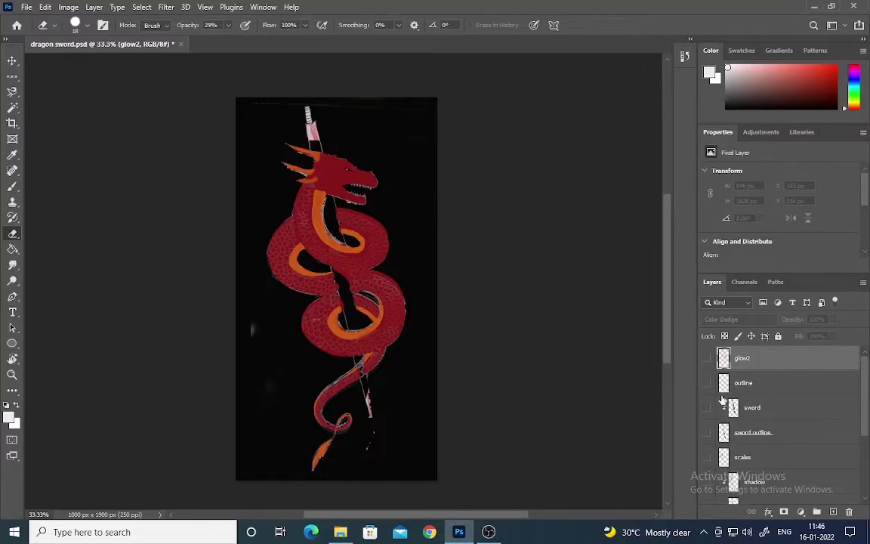
# Turn on visibility for the sword, outline, scales and shadow layers in the Layers panel
pyautogui.click(707, 409)
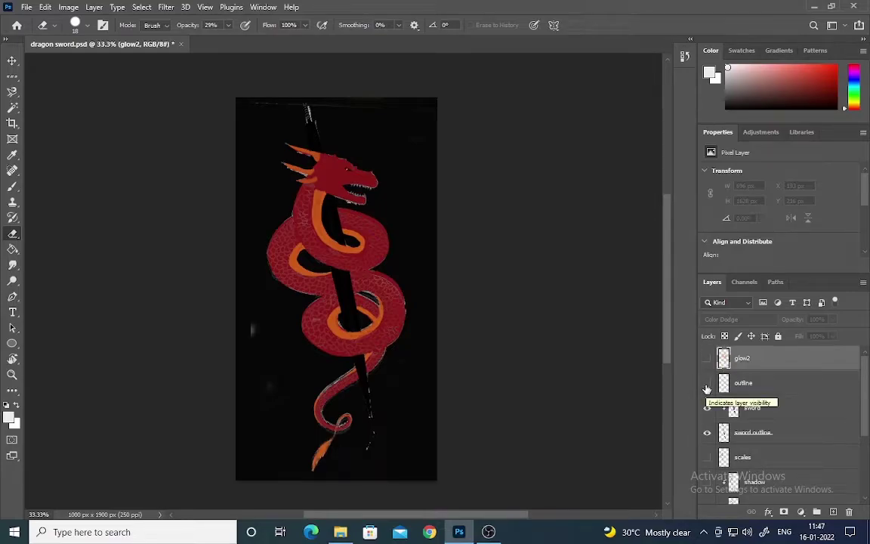
pyautogui.click(707, 387)
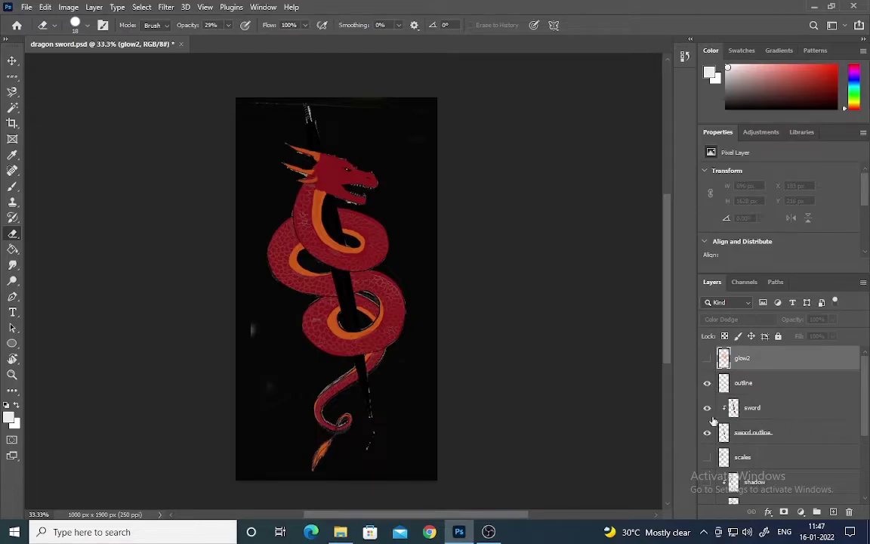
pyautogui.click(706, 458)
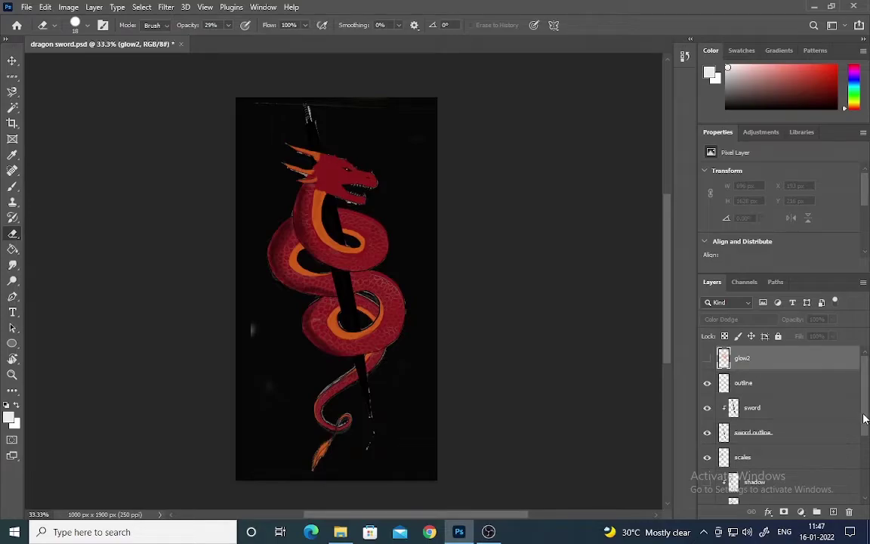
pyautogui.scroll(-3, 863, 450)
pyautogui.scroll(-3, 863, 451)
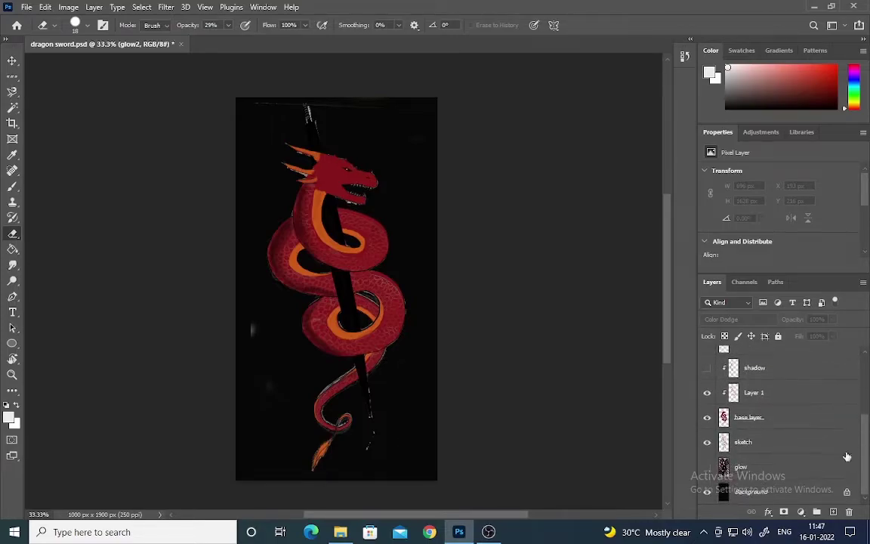
pyautogui.click(707, 368)
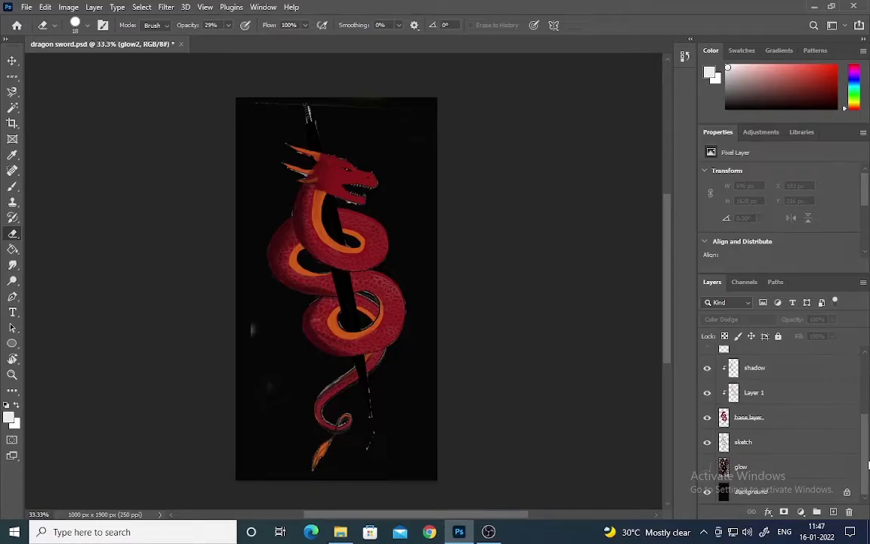
pyautogui.scroll(3, 867, 465)
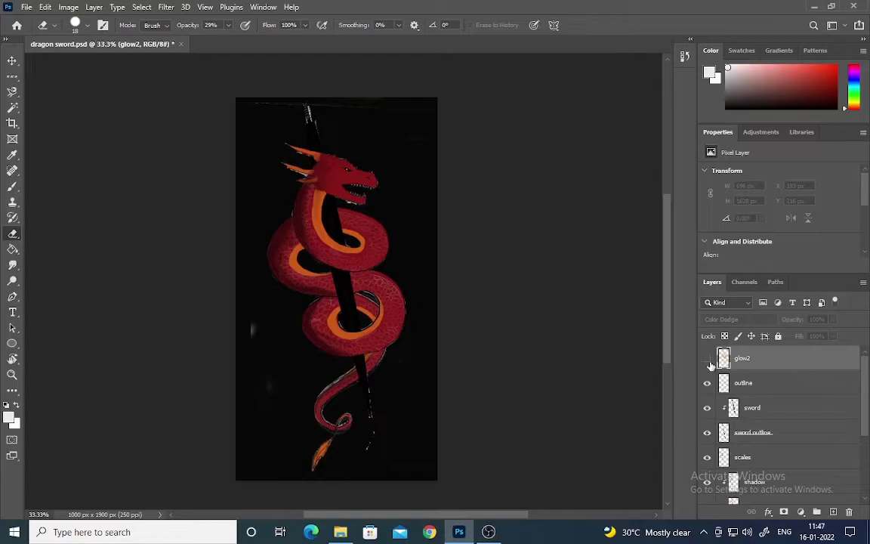
# Show the glow2 and glow layers for the orange glow and embers, and hide the sketch layer
pyautogui.click(706, 360)
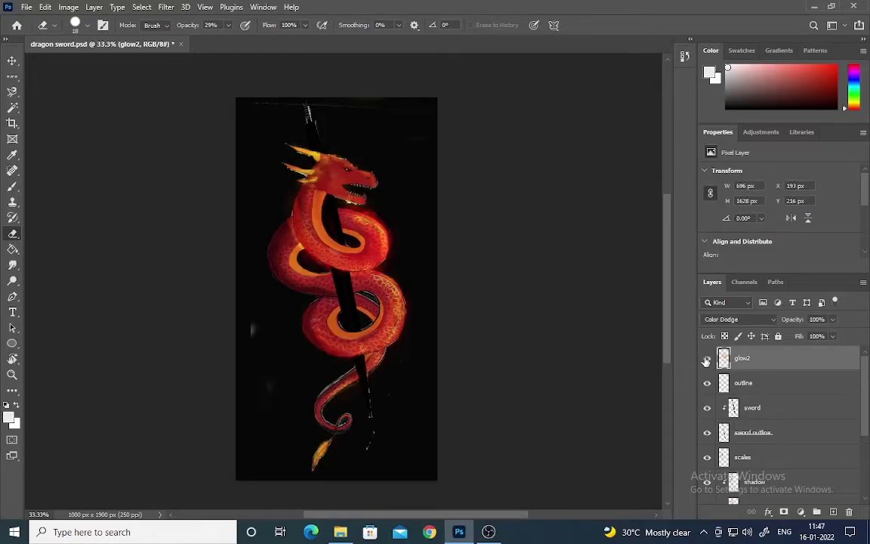
pyautogui.moveTo(864, 418); pyautogui.dragTo(859, 479)
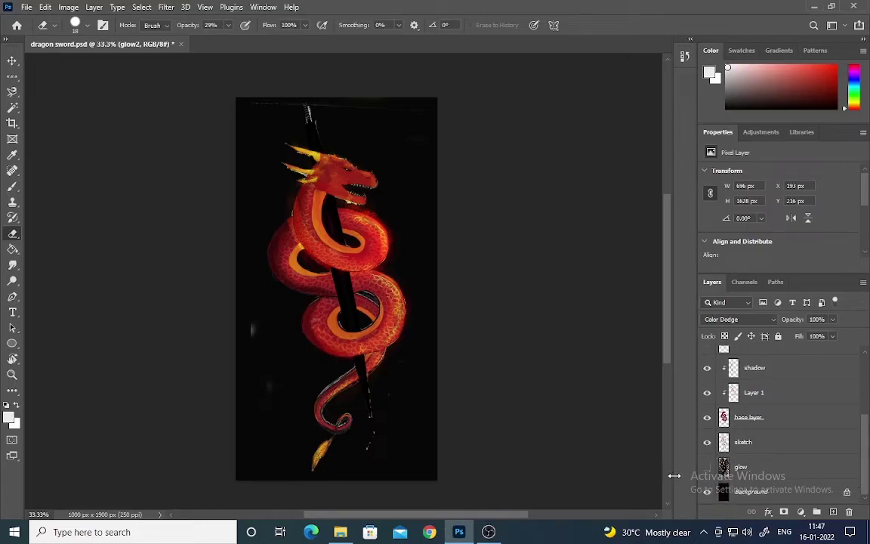
pyautogui.click(707, 467)
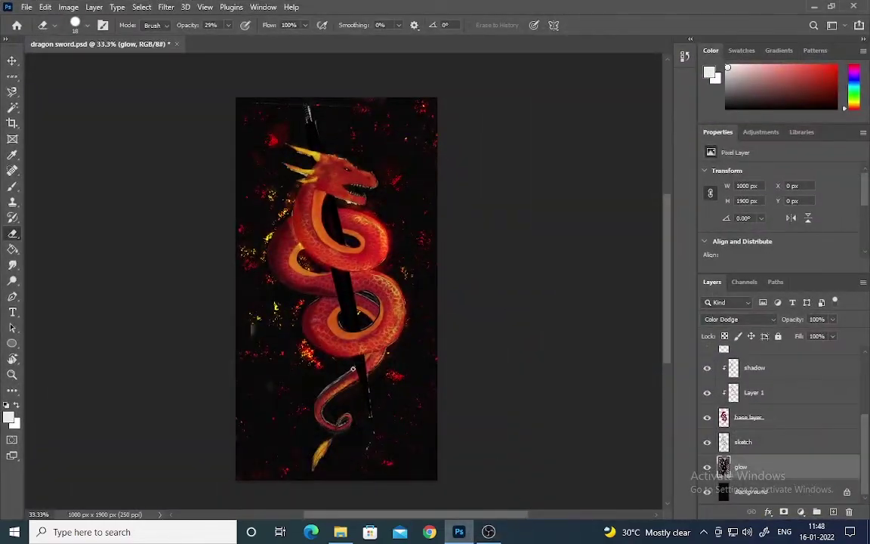
pyautogui.click(707, 442)
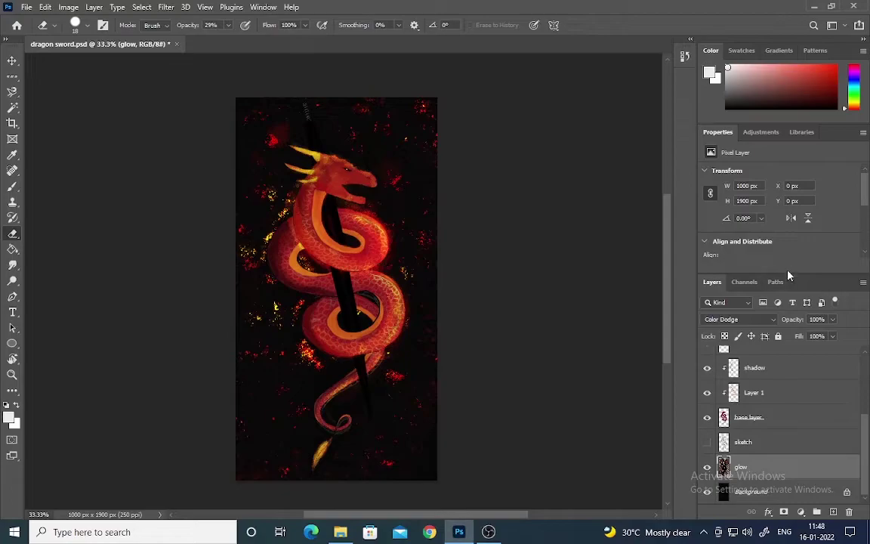